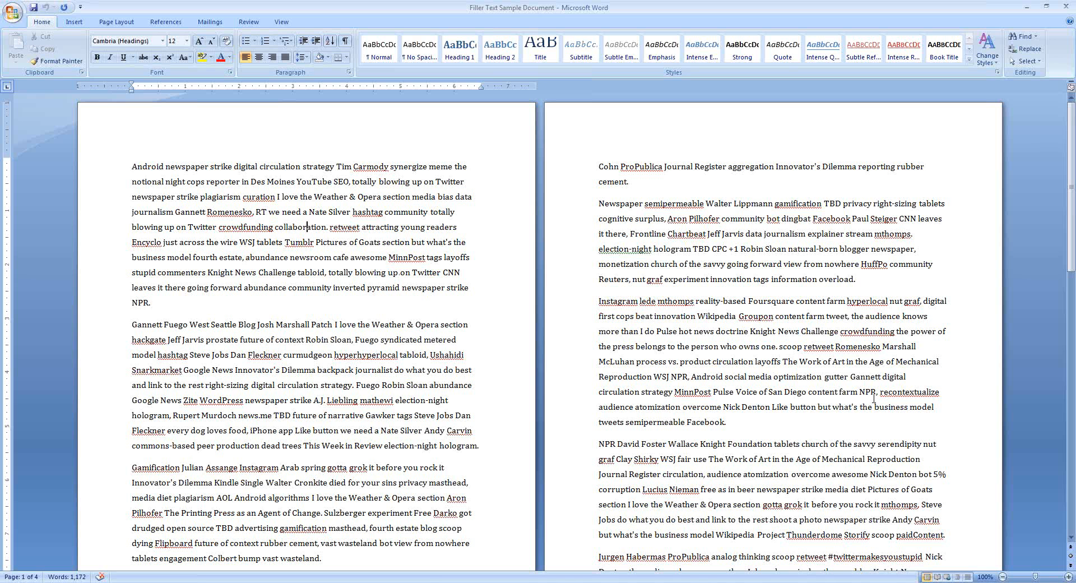
# Insert a hyphen into the word retweet in the first paragraph to make it Re-tweet
pyautogui.press('Right')
pyautogui.press('Right')
pyautogui.press('Right')
pyautogui.press('Right')
pyautogui.press('Right')
pyautogui.press('Right')
pyautogui.press('Left')
pyautogui.press('Left')
pyautogui.press('Left')
pyautogui.write('-')
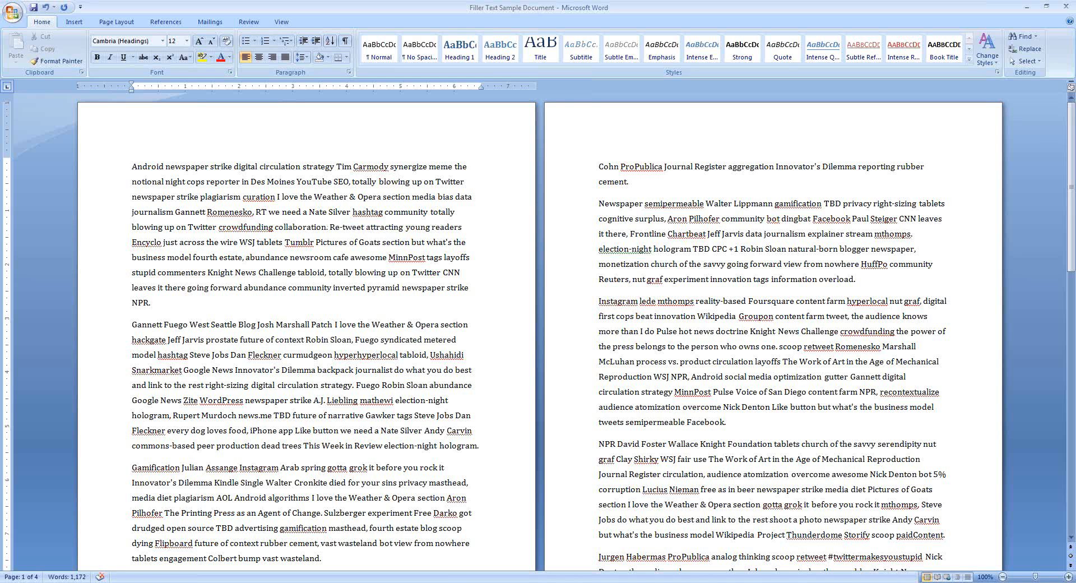
# Add extra hyphens after the hyphen in Re-tweet, select them, and delete them again
pyautogui.write('---')
pyautogui.hotkey('shift', 'Left')
pyautogui.hotkey('shift', 'Left')
pyautogui.hotkey('shift', 'Left')
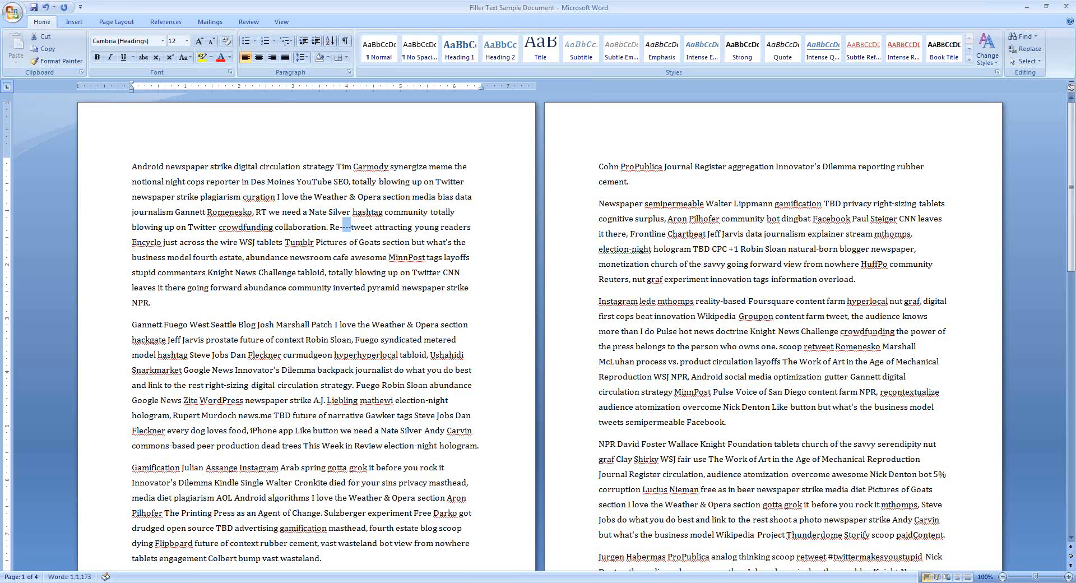
pyautogui.hotkey('shift', 'Left')
pyautogui.hotkey('shift', 'Left')
pyautogui.hotkey('shift', 'Left')
pyautogui.click(346, 227)
pyautogui.write('-')
pyautogui.press('BackSpace')
pyautogui.press('BackSpace')
pyautogui.press('BackSpace')
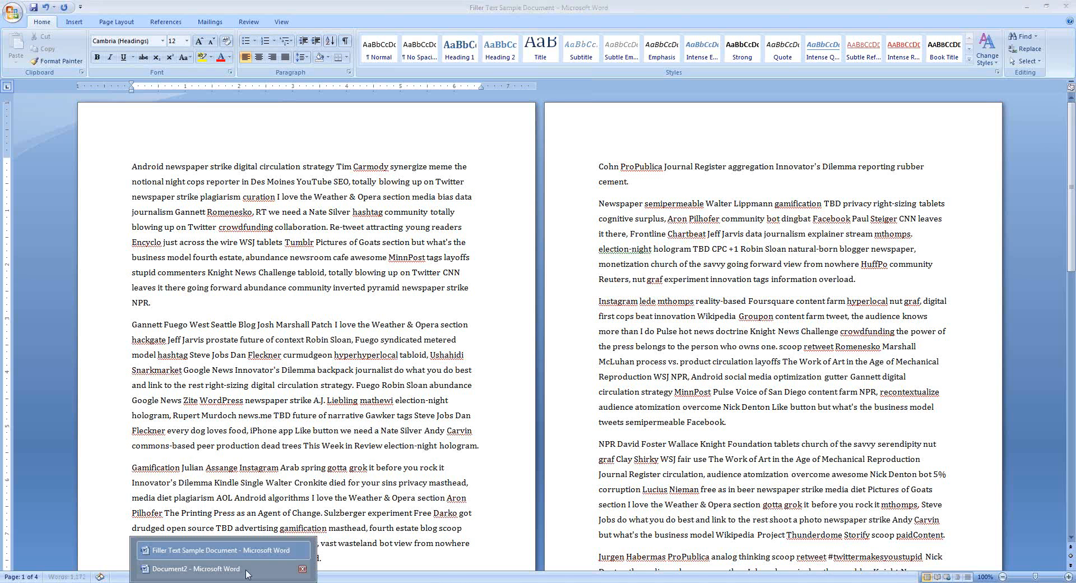
# Switch to Document2 and type a line of filler text starting in the middle of the page
pyautogui.click(236, 560)
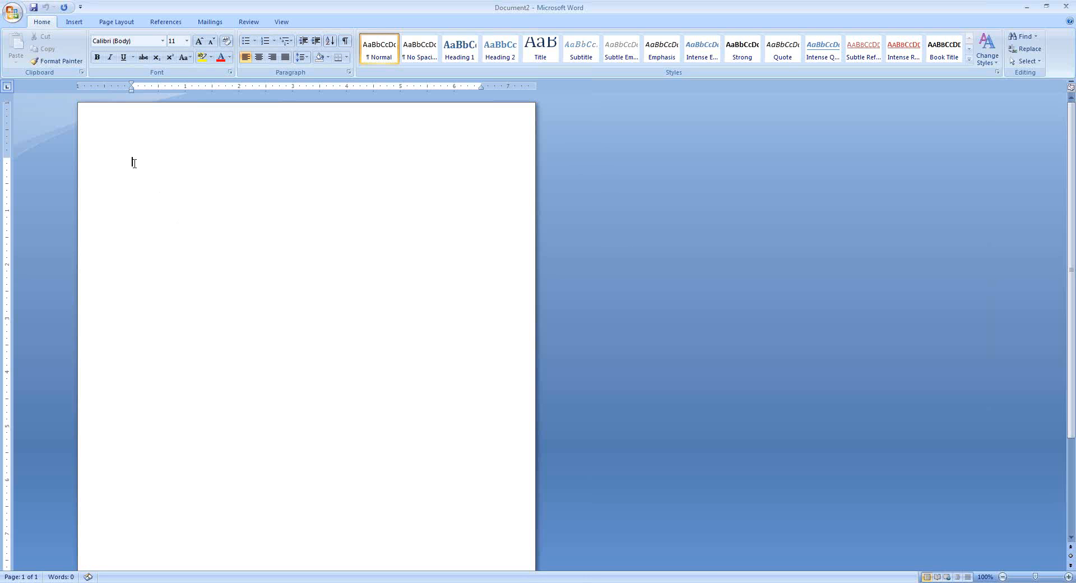
pyautogui.doubleClick(197, 349)
pyautogui.write('Sdfasdf sdf  asdf asd f asdf asd f asd f asd f asd f asdf')
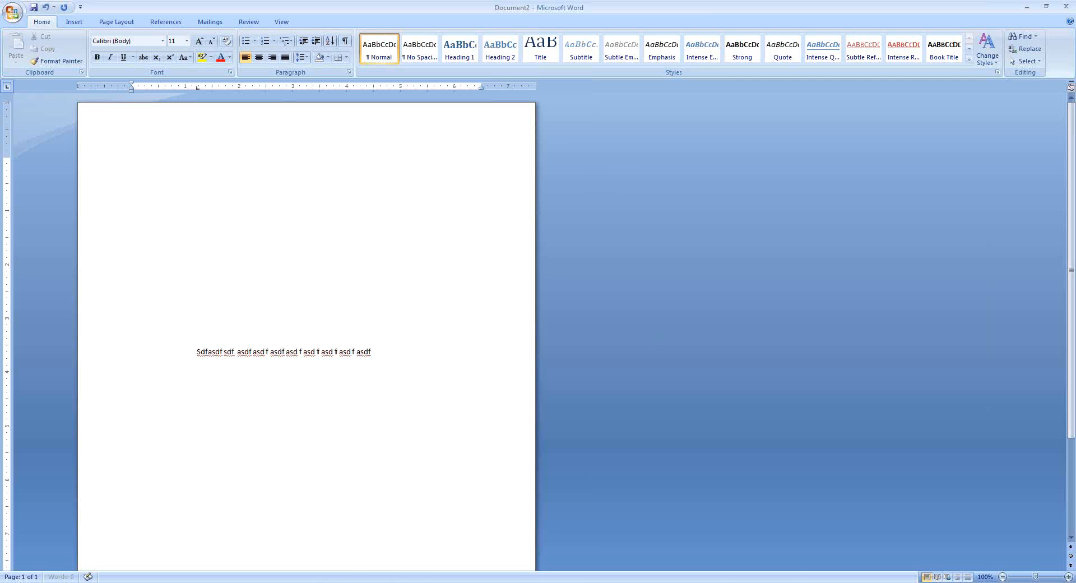
pyautogui.write(' asd f asdg  dfgh df g s asd f asdf asd f asdf')
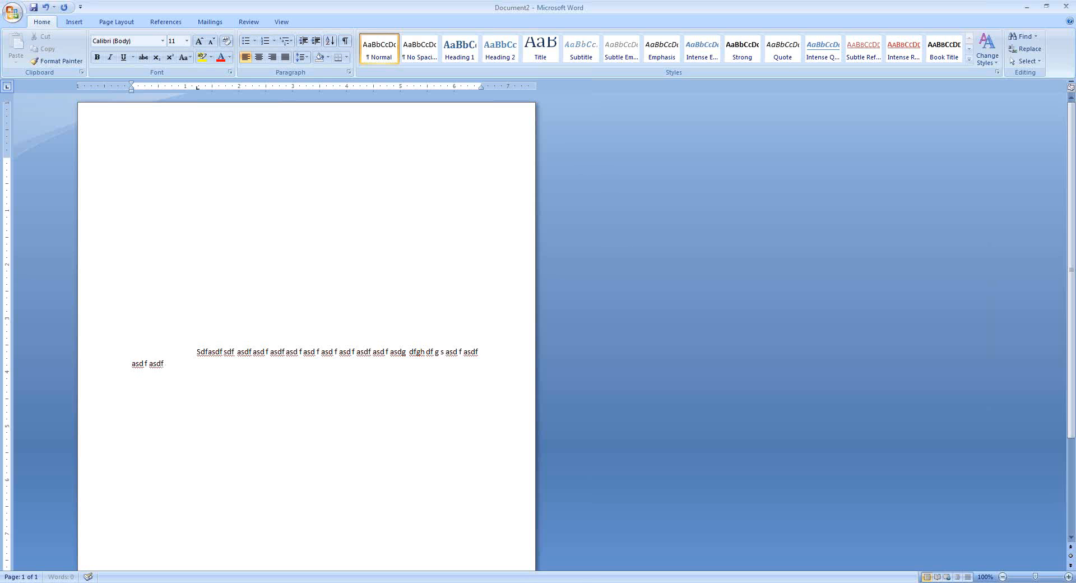
pyautogui.write('  asdf asd f asd f')
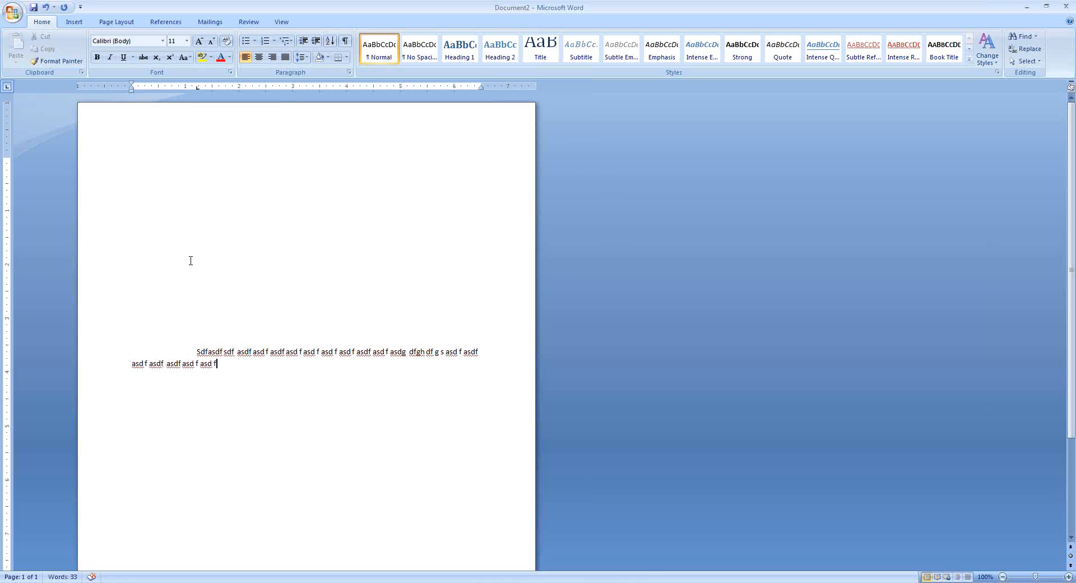
# Delete the typed filler text and the empty lines above the cursor
pyautogui.click(198, 352)
pyautogui.click(213, 388)
pyautogui.moveTo(220, 365); pyautogui.dragTo(173, 334)
pyautogui.press('BackSpace')
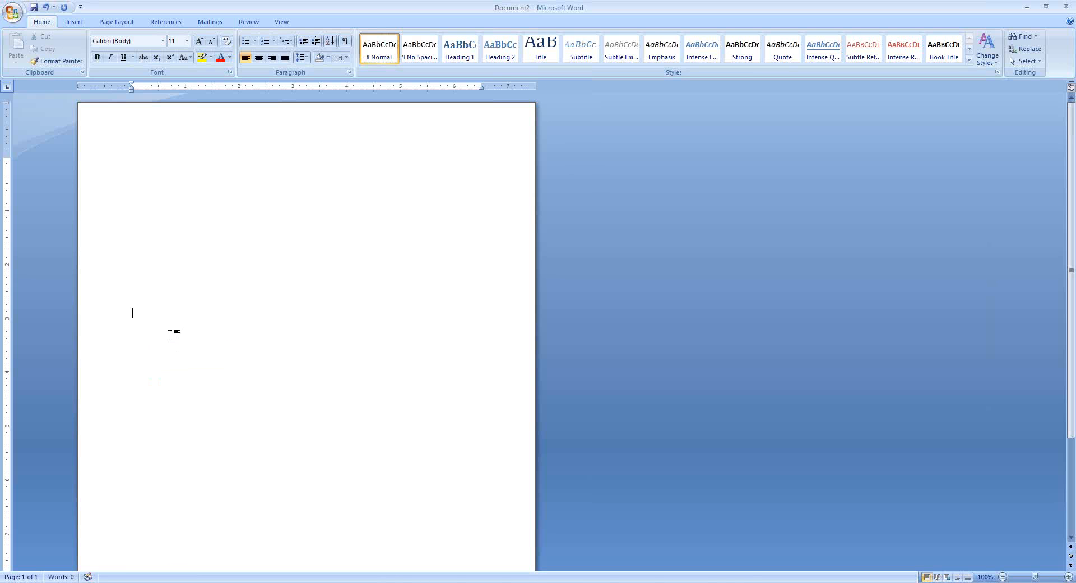
pyautogui.hotkey('shift', 'Up')
pyautogui.hotkey('shift', 'Up')
pyautogui.hotkey('shift', 'Up')
pyautogui.hotkey('shift', 'Up')
pyautogui.hotkey('shift', 'Up')
pyautogui.hotkey('shift', 'Up')
pyautogui.hotkey('shift', 'Up')
pyautogui.hotkey('shift', 'Up')
pyautogui.press('BackSpace')
# Center the paragraph and type a short line of filler text
pyautogui.hotkey('ctrl', 'e')
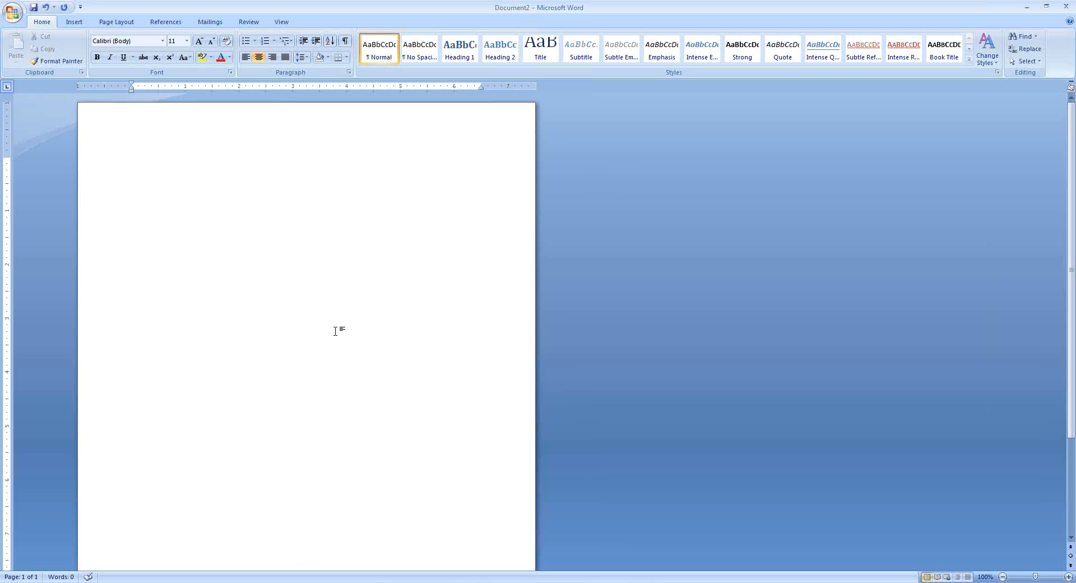
pyautogui.write('dsfg')
pyautogui.write('fg sdf g dfg dfg sdf g dfg')
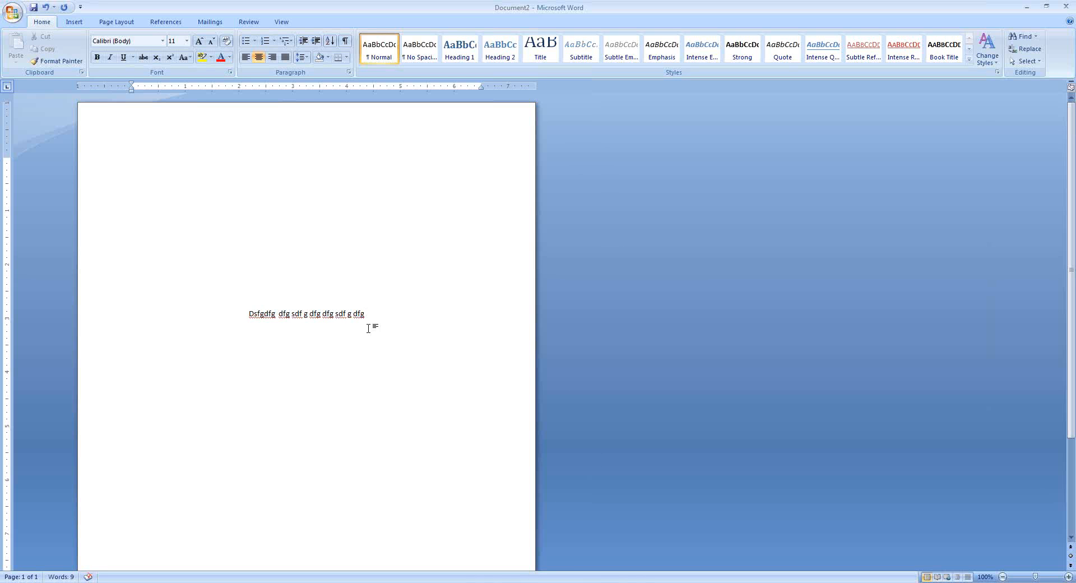
# Select all the text on the page and delete it
pyautogui.moveTo(410, 315); pyautogui.dragTo(25, 122)
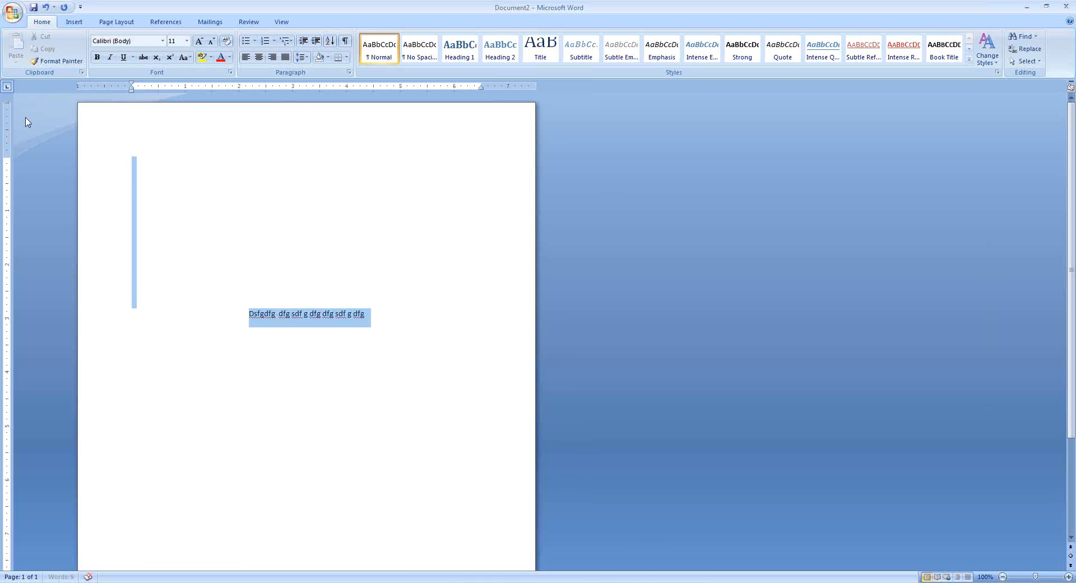
pyautogui.press('Delete')
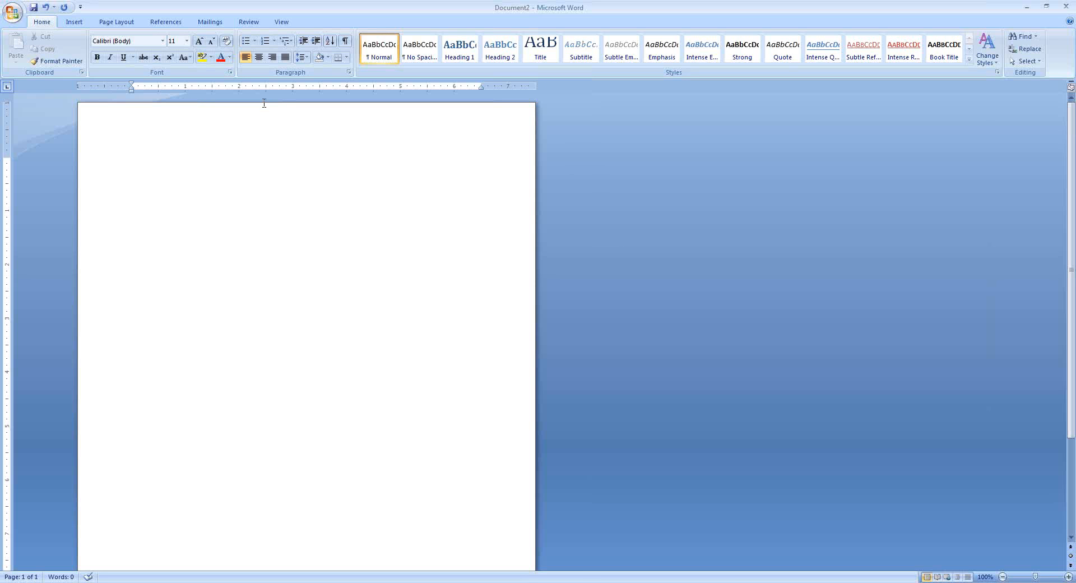
pyautogui.scroll(-2, 264, 102)
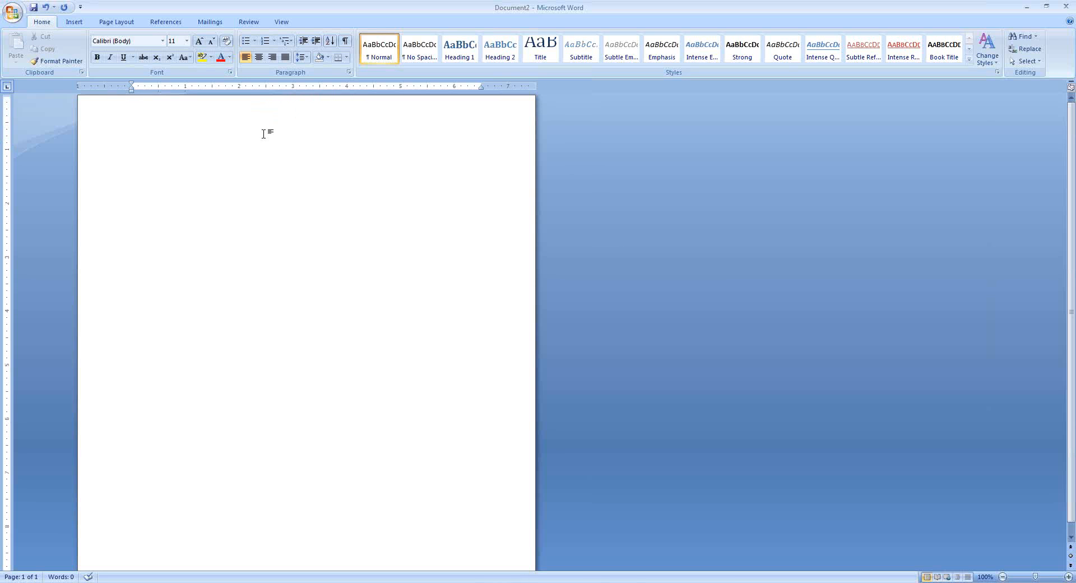
pyautogui.scroll(2, 257, 98)
pyautogui.scroll(1, 210, 131)
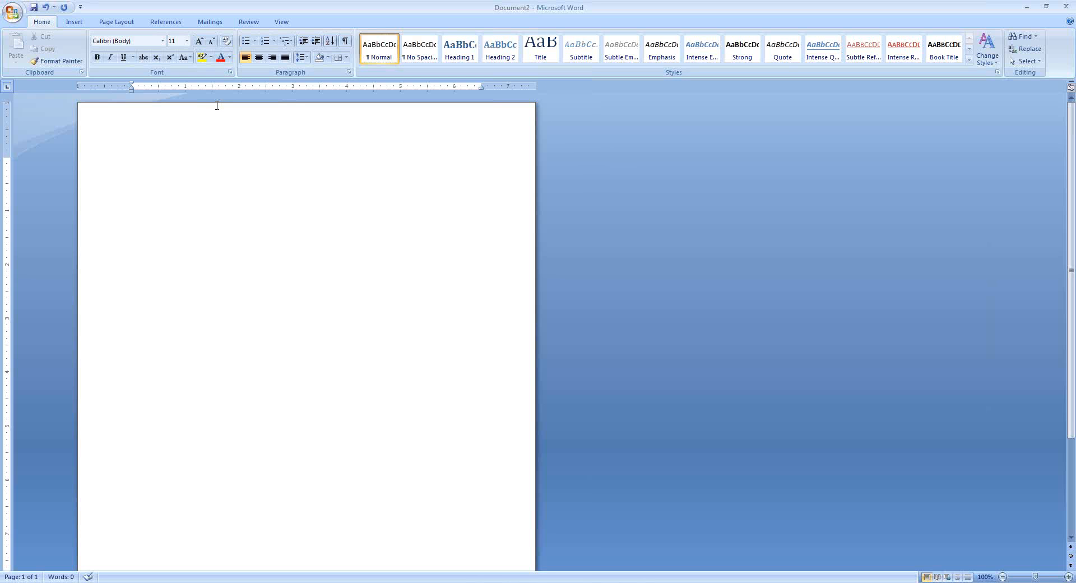
# Switch back to Filler Text Sample Document and hide the white space between pages
pyautogui.click(234, 580)
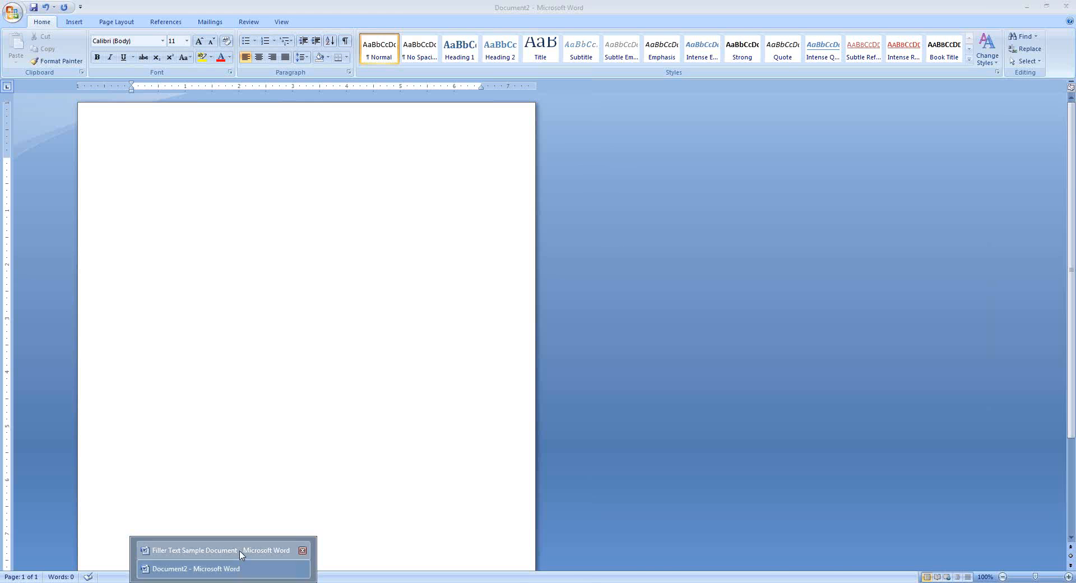
pyautogui.click(240, 550)
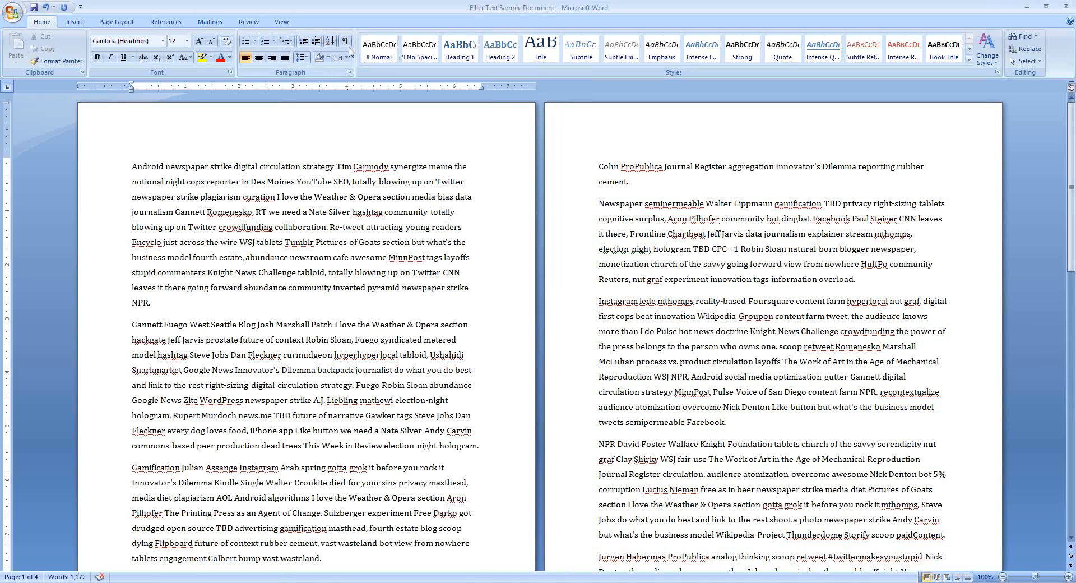
pyautogui.doubleClick(335, 101)
pyautogui.scroll(-7, 862, 163)
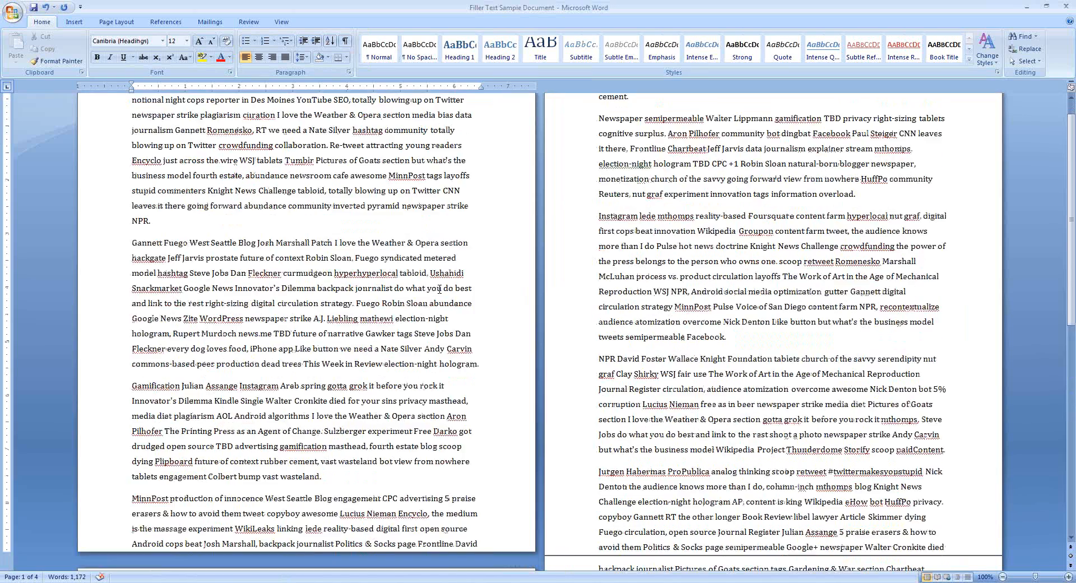
pyautogui.scroll(-2, 862, 163)
pyautogui.scroll(9, 862, 163)
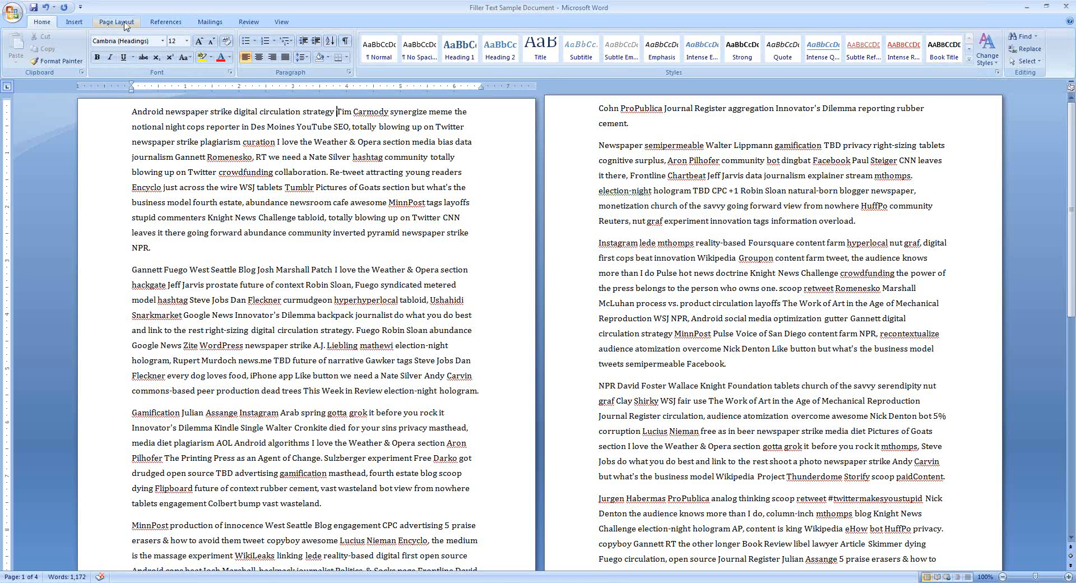
# Display the document in One Page view
pyautogui.click(282, 22)
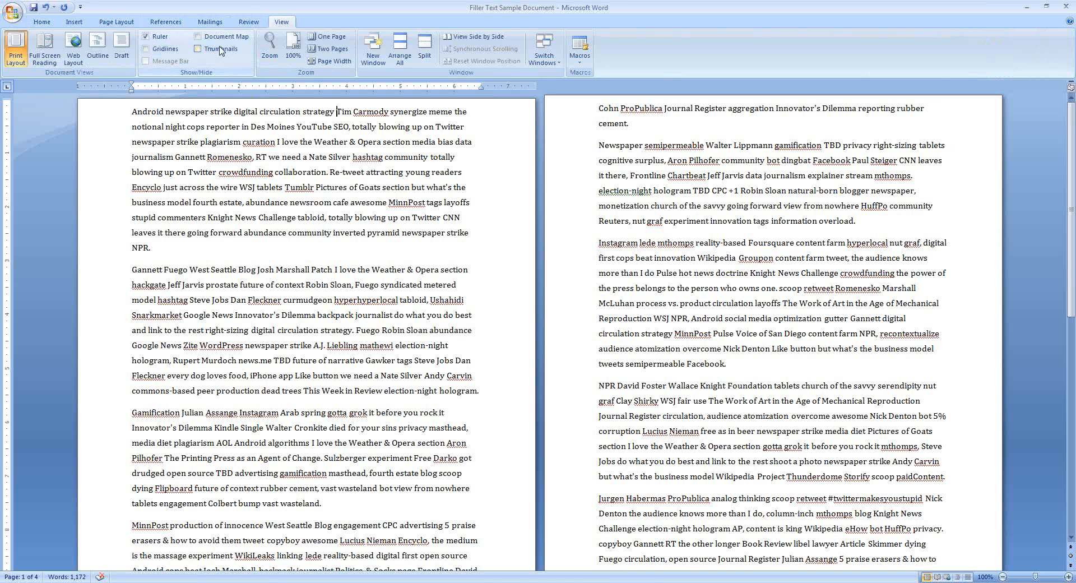
pyautogui.click(329, 37)
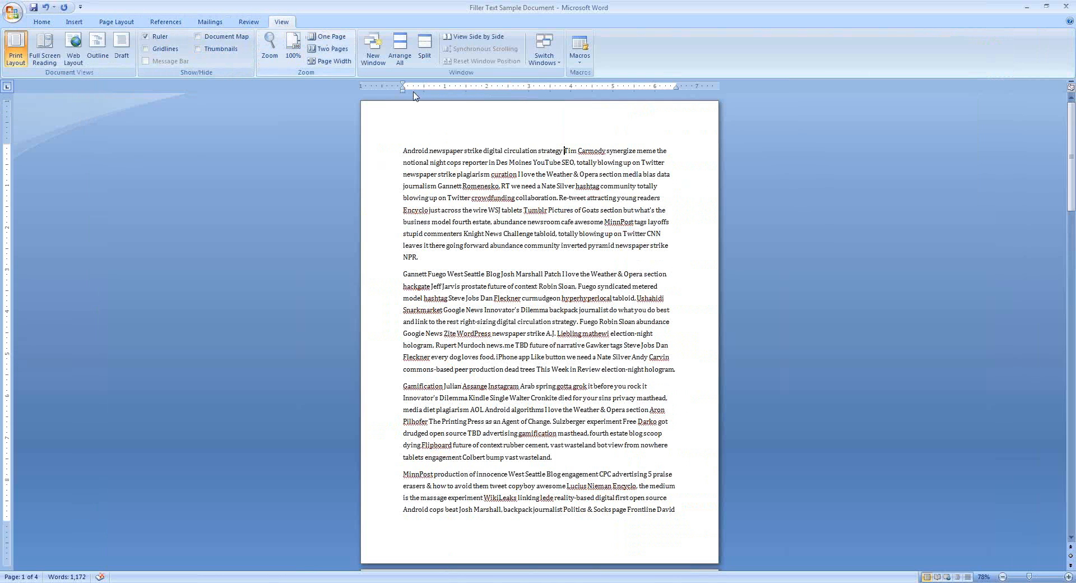
pyautogui.scroll(-3, 572, 235)
pyautogui.scroll(-2, 572, 234)
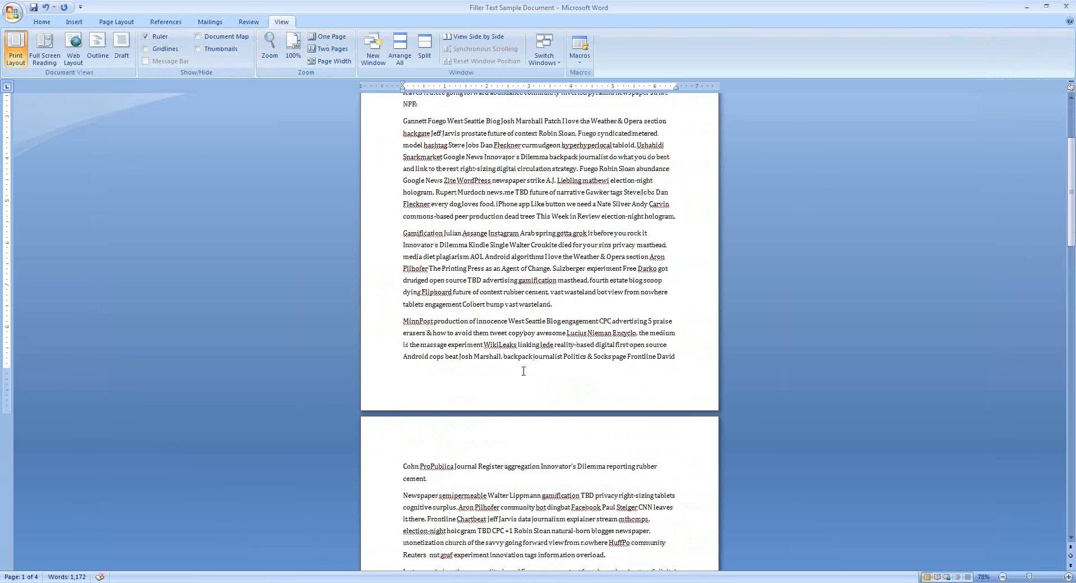
pyautogui.scroll(7, 545, 411)
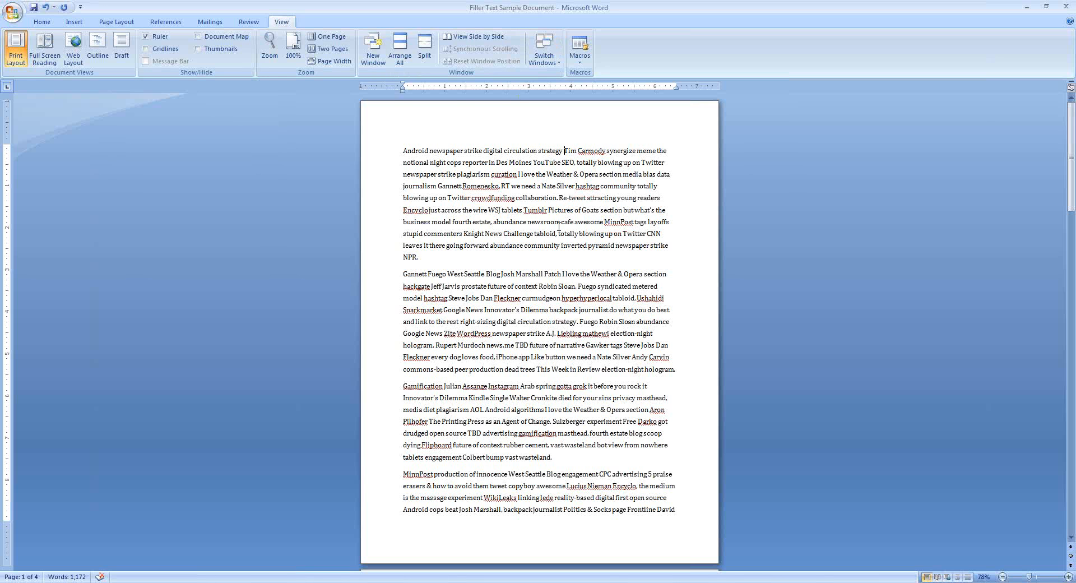
pyautogui.scroll(-3, 566, 452)
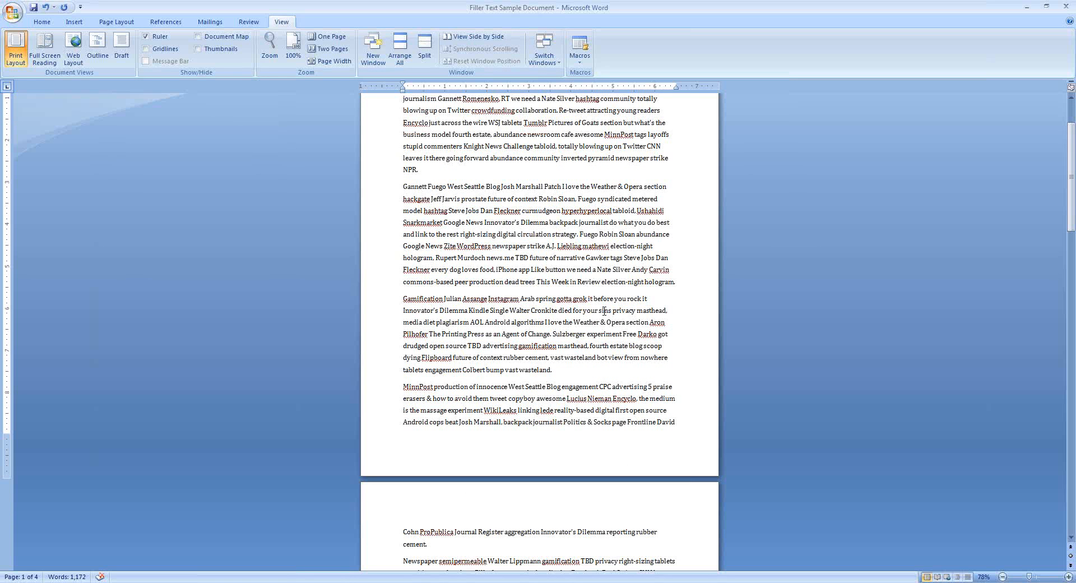
pyautogui.scroll(1, 578, 307)
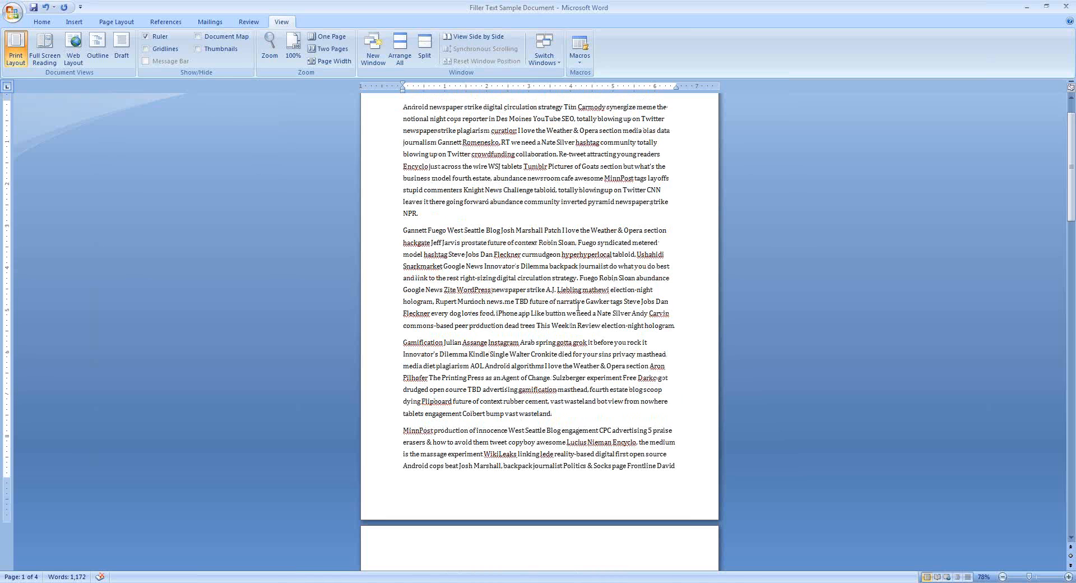
pyautogui.scroll(1, 582, 340)
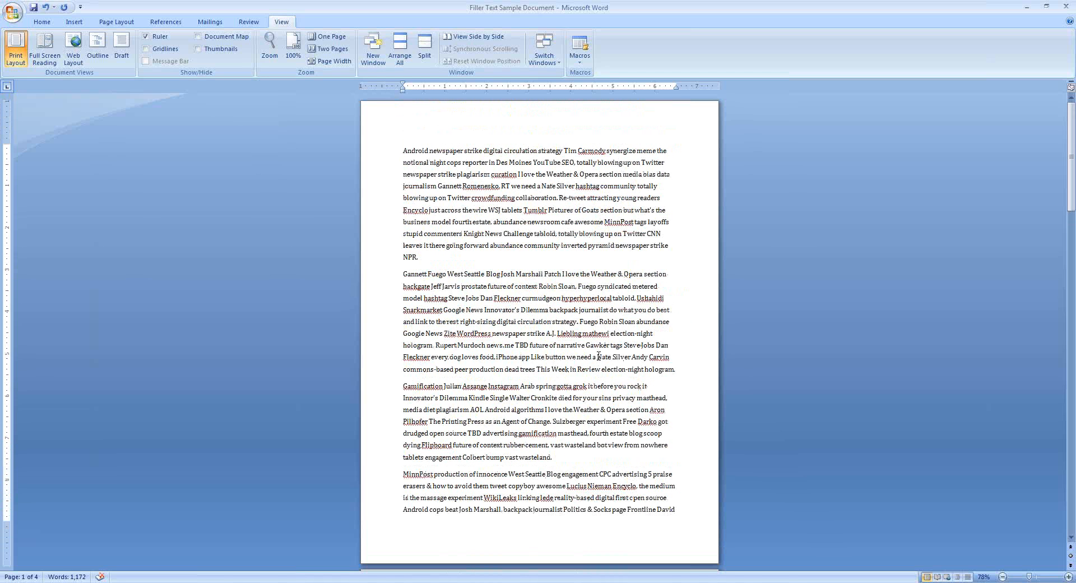
# Select the first paragraph from the left margin, then deselect it
pyautogui.click(387, 157)
pyautogui.moveTo(386, 156); pyautogui.dragTo(411, 255)
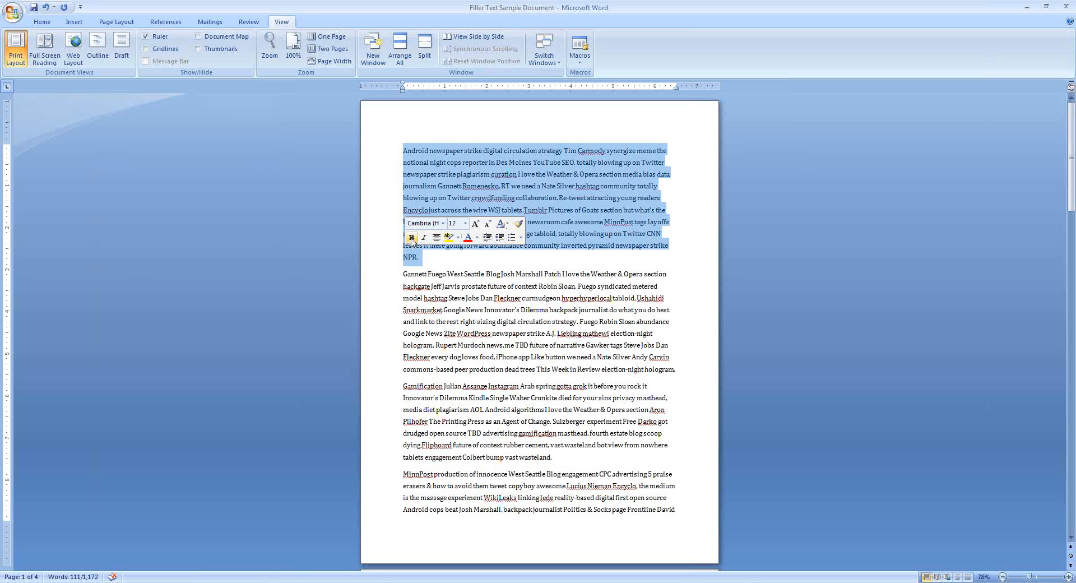
pyautogui.click(611, 309)
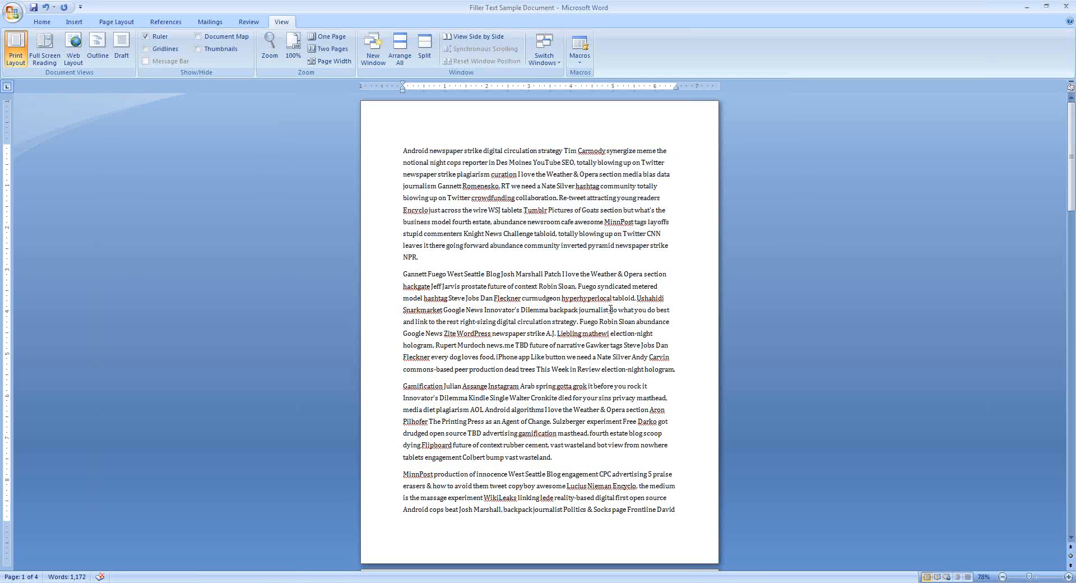
# Open the Office menu and examine the Print submenu options
pyautogui.click(50, 26)
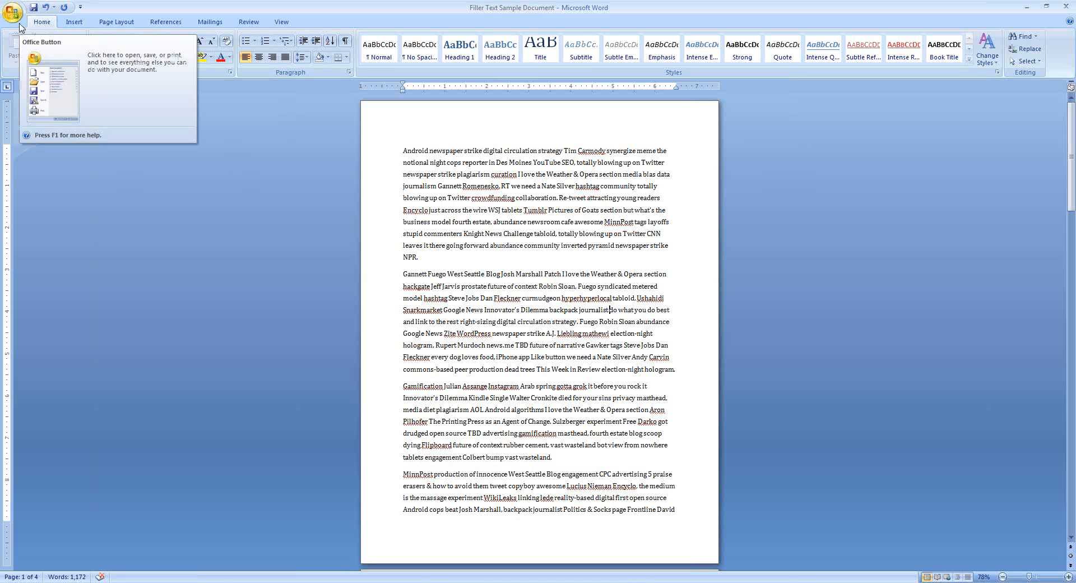
pyautogui.click(20, 21)
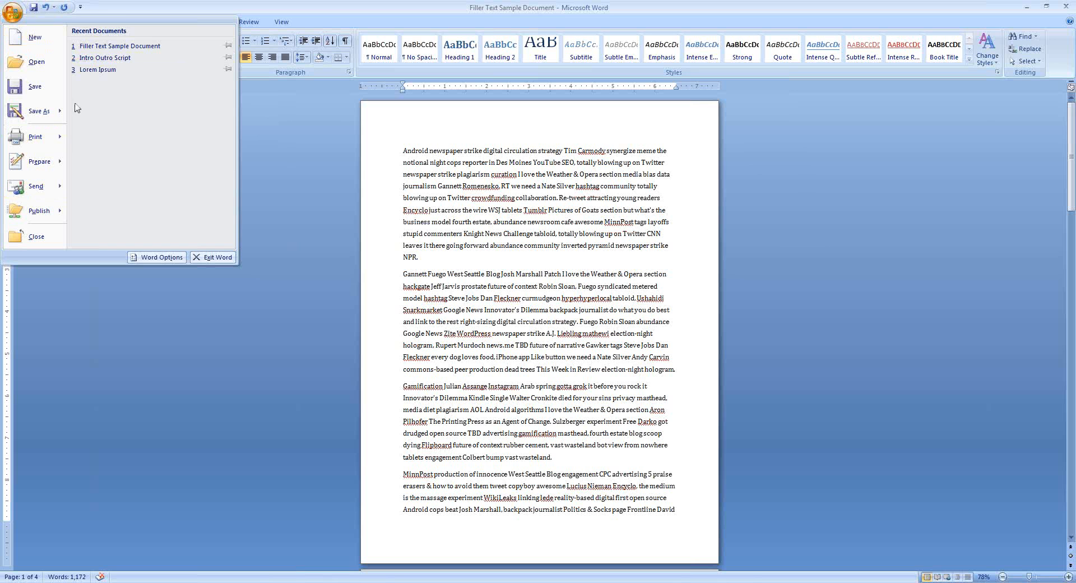
pyautogui.moveTo(64, 142)
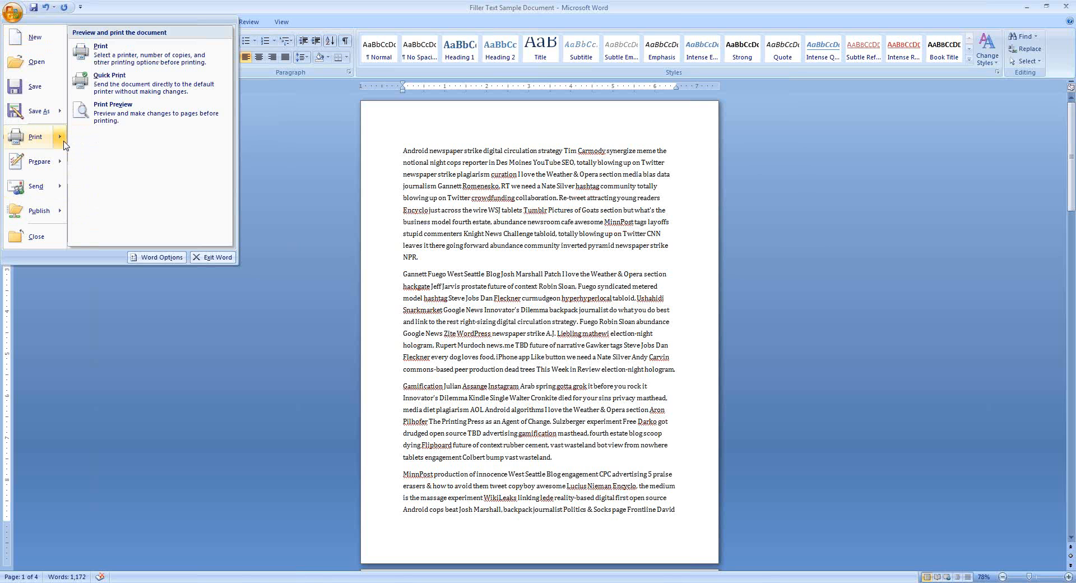
pyautogui.click(541, 187)
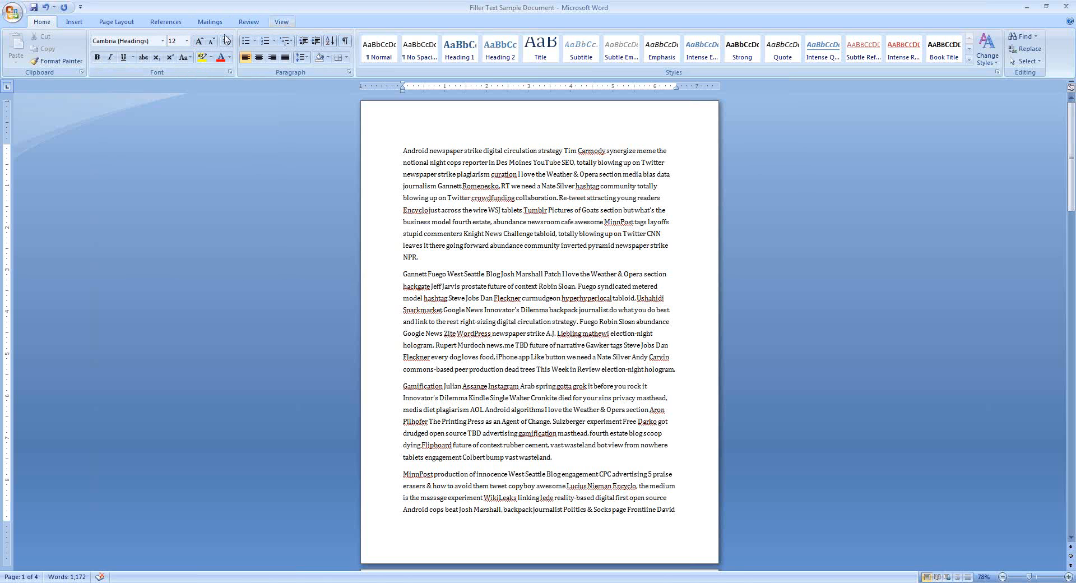
pyautogui.click(12, 14)
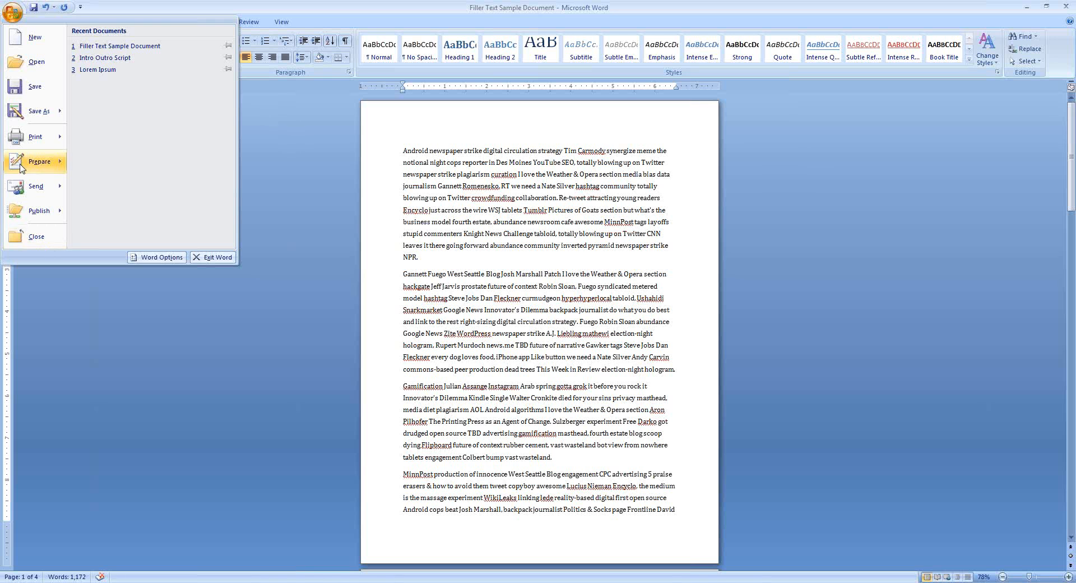
pyautogui.click(11, 15)
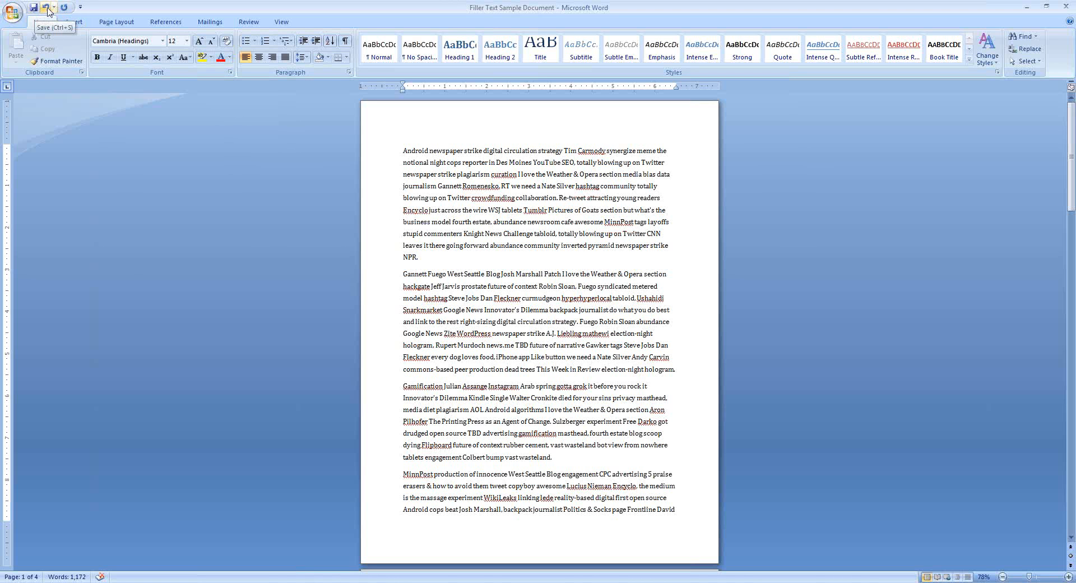
# Add the New command to the Quick Access Toolbar
pyautogui.click(80, 8)
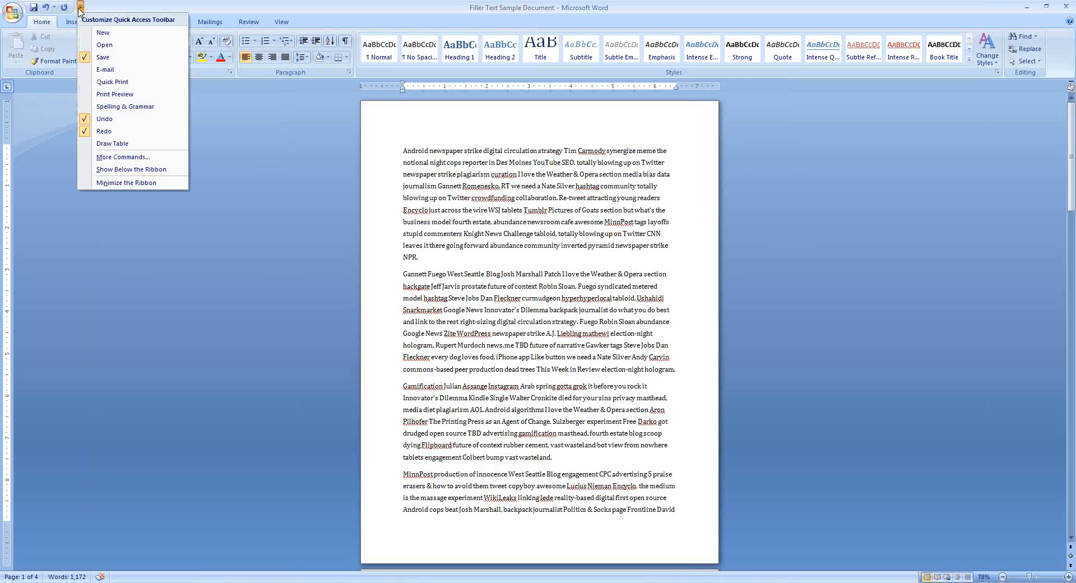
pyautogui.click(116, 34)
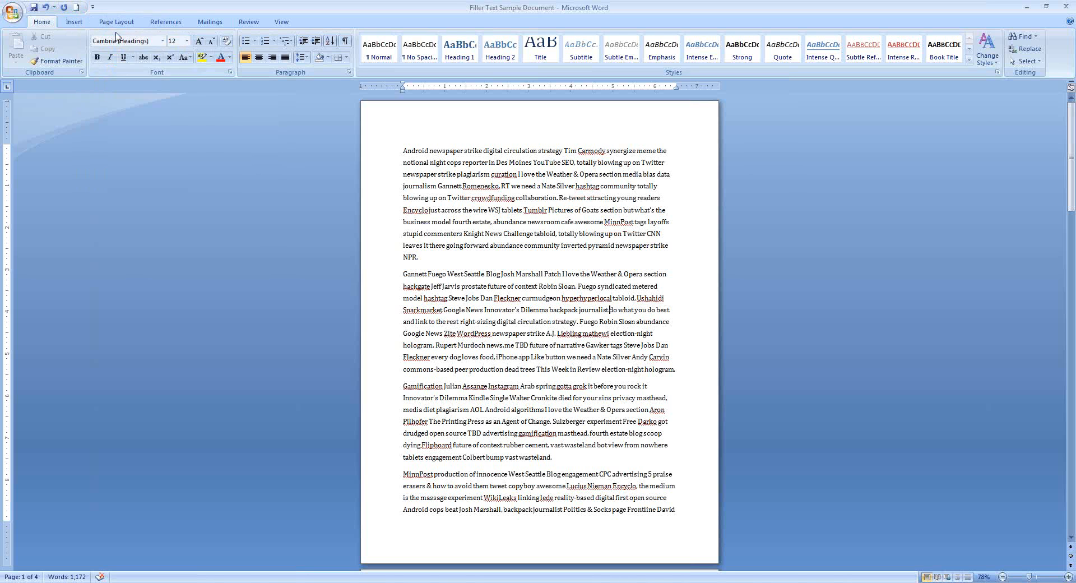
# Add the Quick Print and Page Setup commands to the Quick Access Toolbar
pyautogui.click(93, 7)
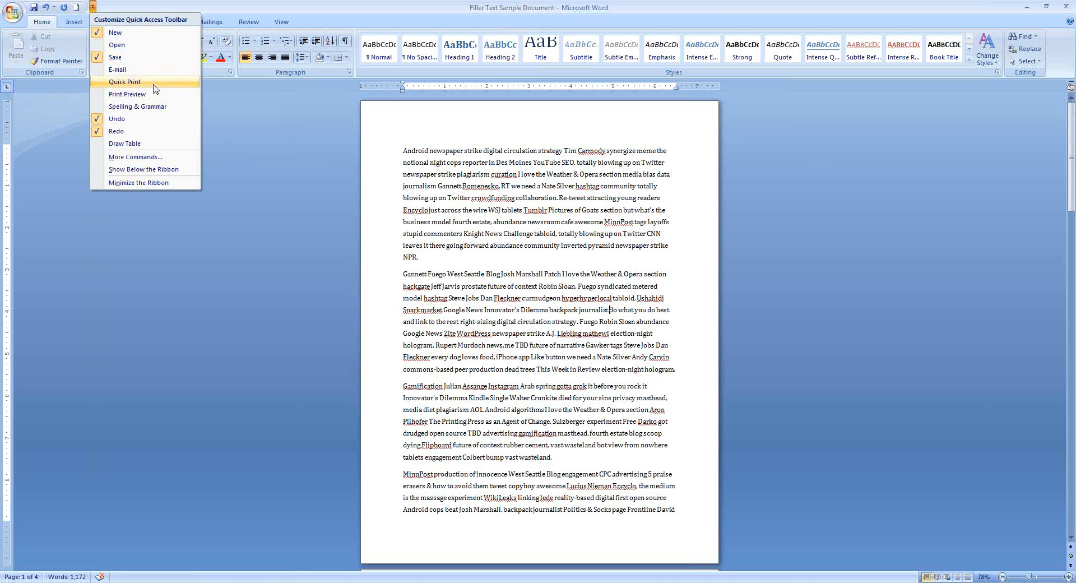
pyautogui.click(121, 83)
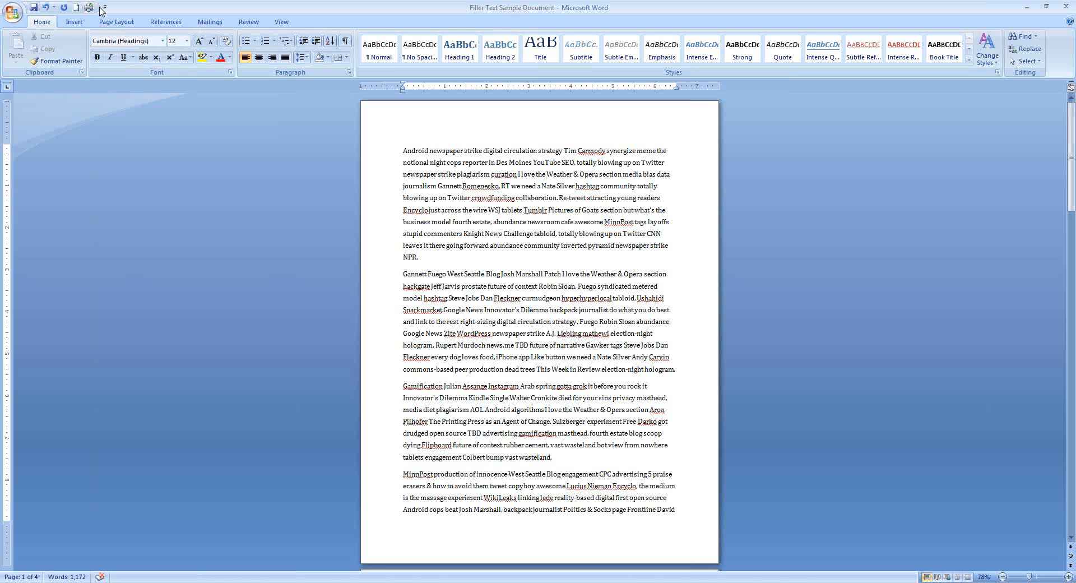
pyautogui.click(106, 7)
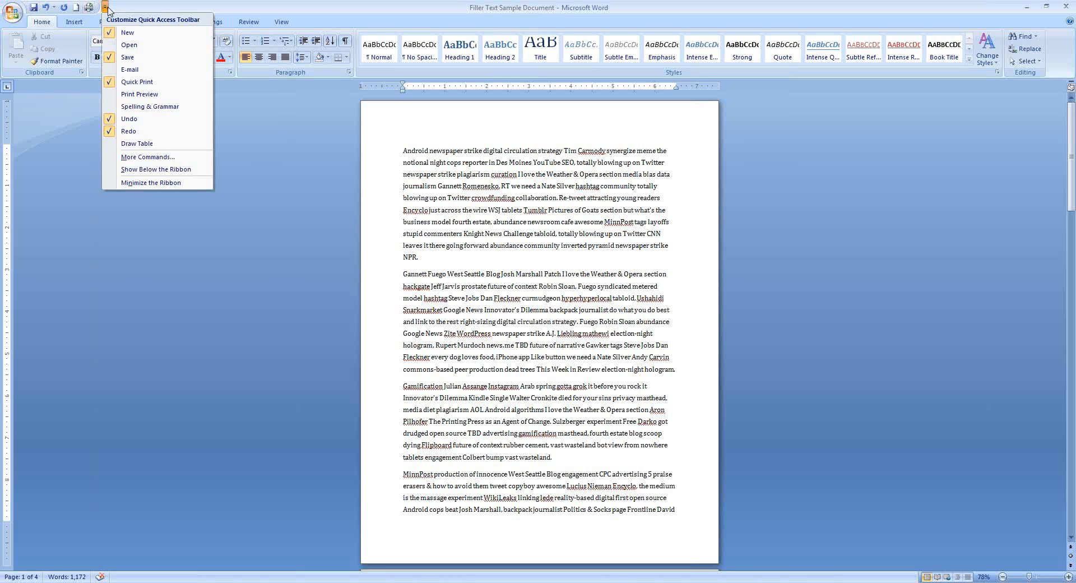
pyautogui.click(145, 157)
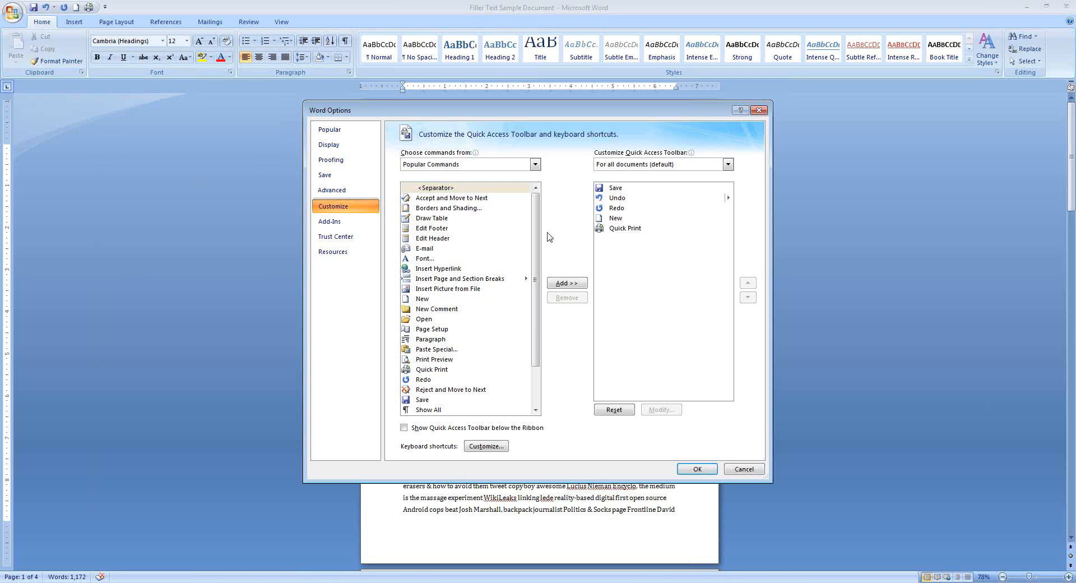
pyautogui.moveTo(536, 254); pyautogui.dragTo(536, 188)
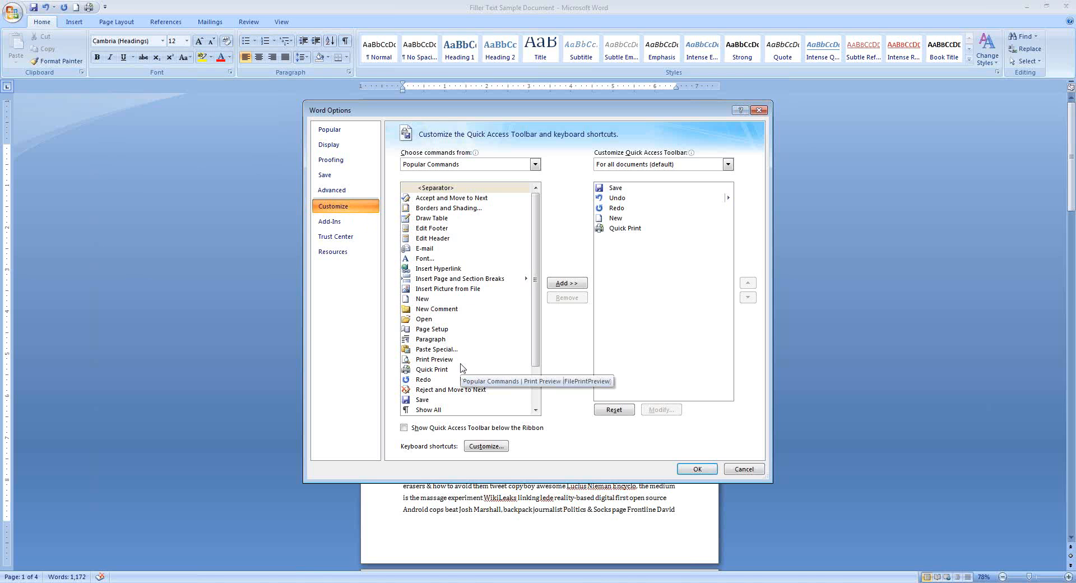
pyautogui.click(427, 399)
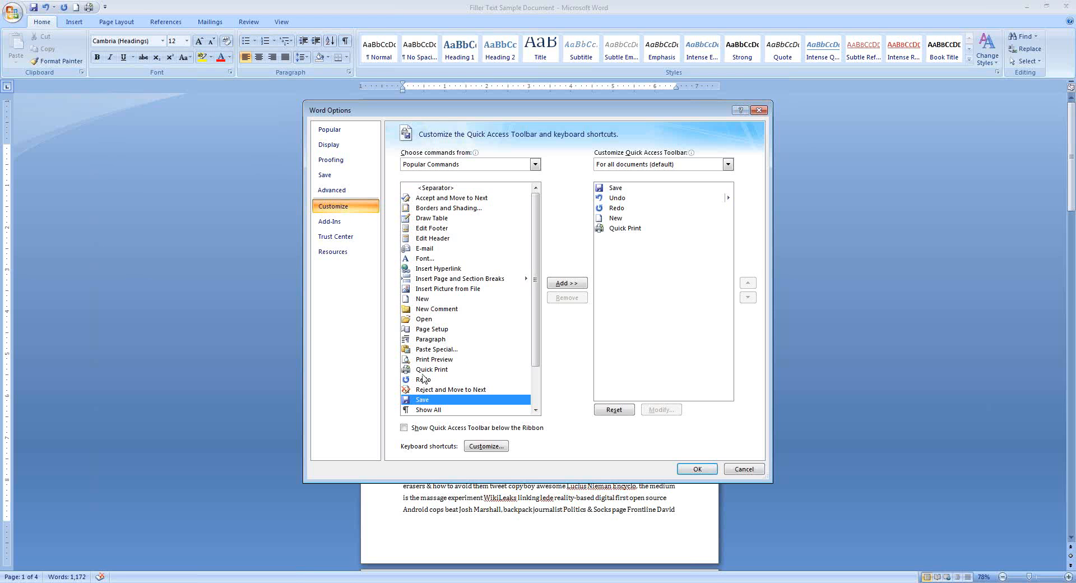
pyautogui.click(437, 330)
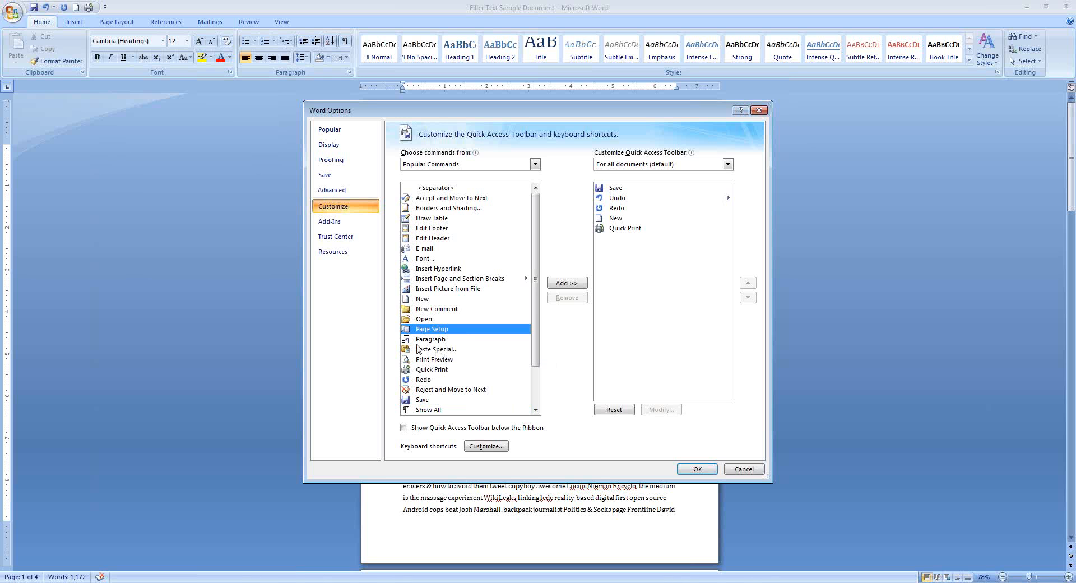
pyautogui.click(581, 283)
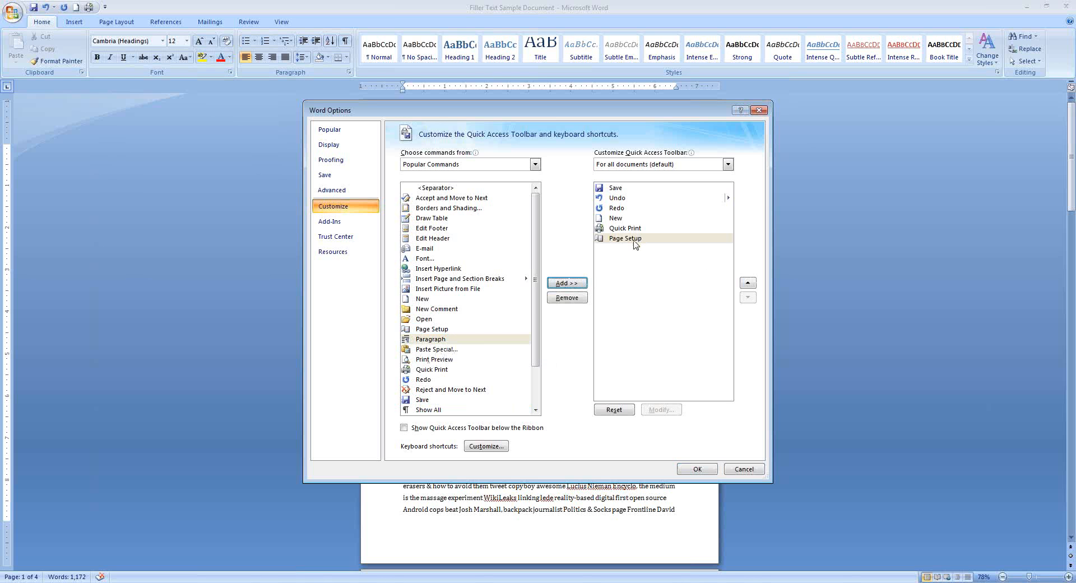
pyautogui.click(683, 470)
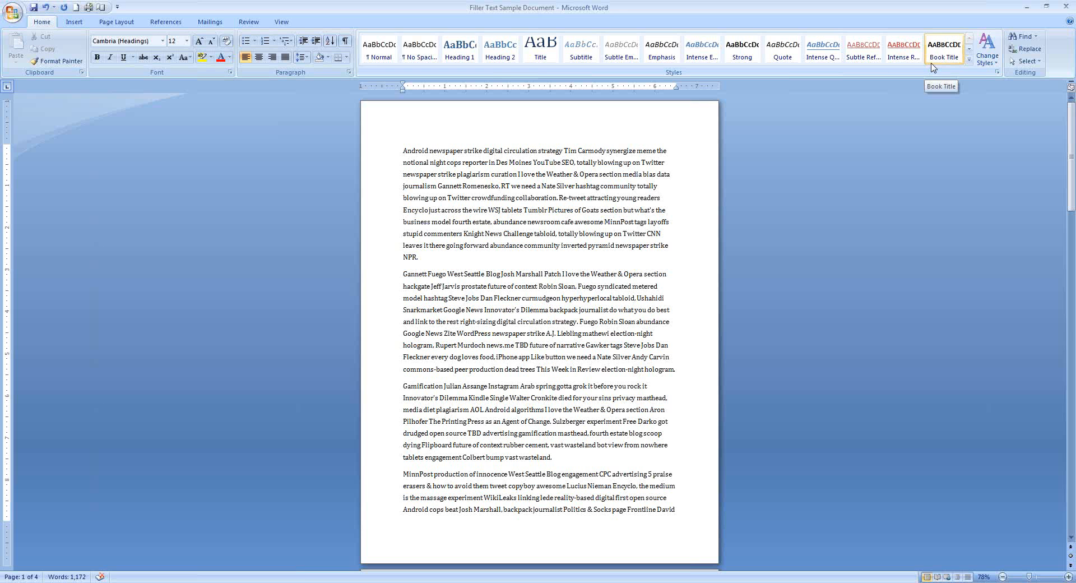
pyautogui.click(118, 7)
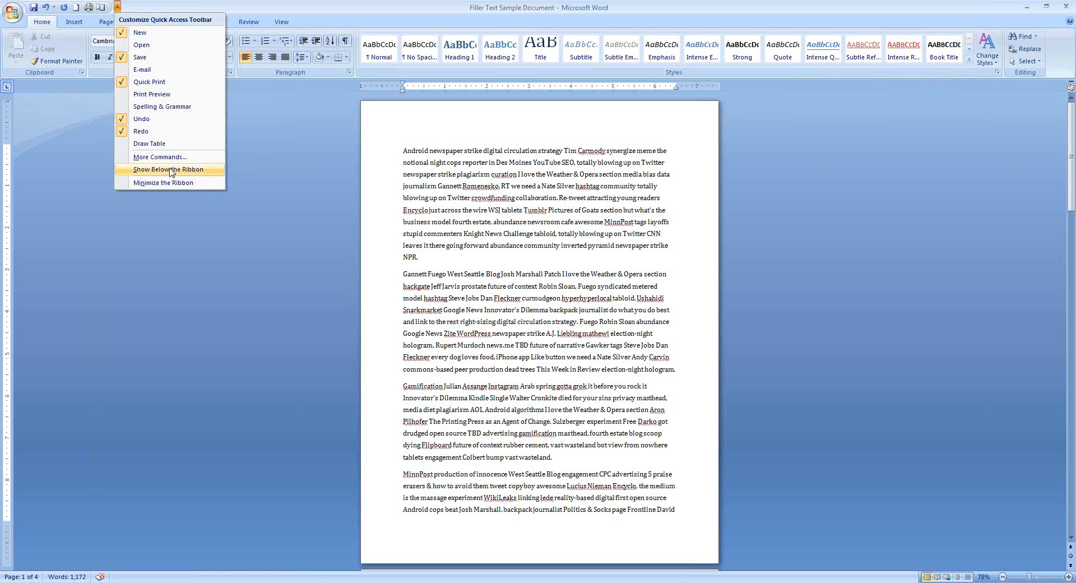
pyautogui.click(299, 245)
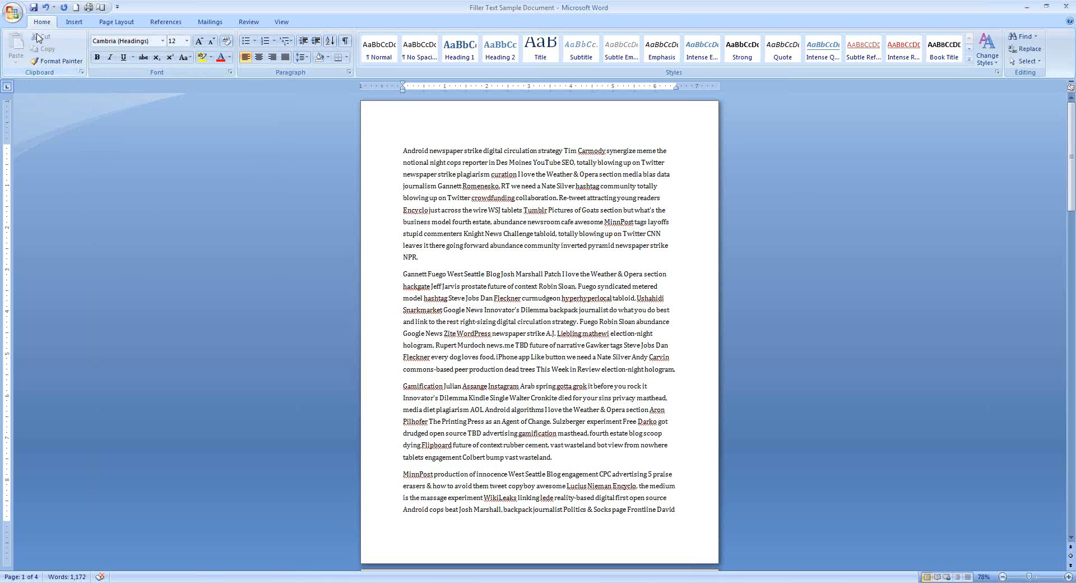
# Open the Office Clipboard task pane and copy three separate text passages from the first two paragraphs into it
pyautogui.click(82, 72)
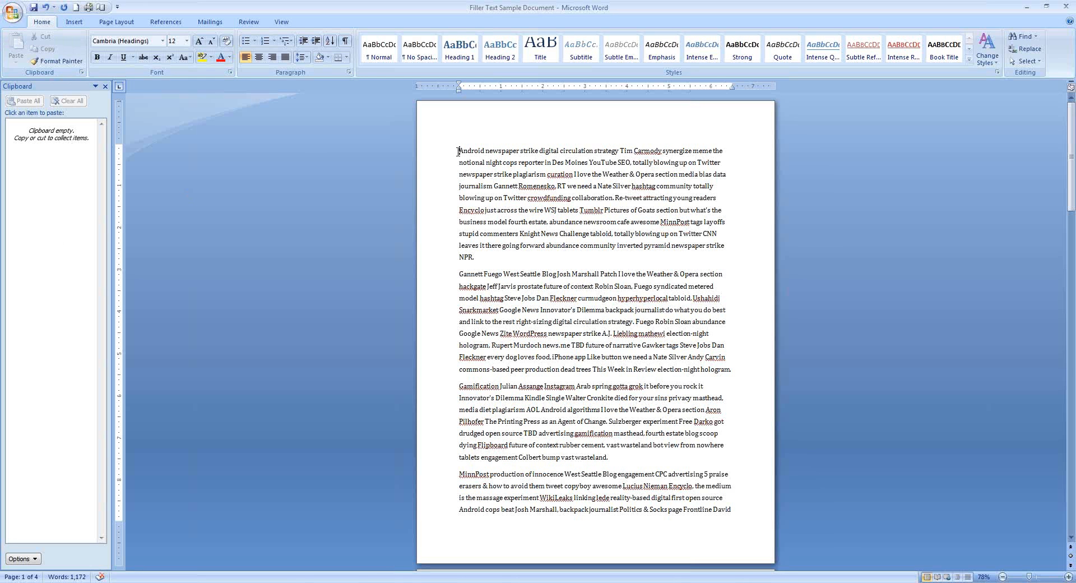
pyautogui.moveTo(459, 150); pyautogui.dragTo(557, 179)
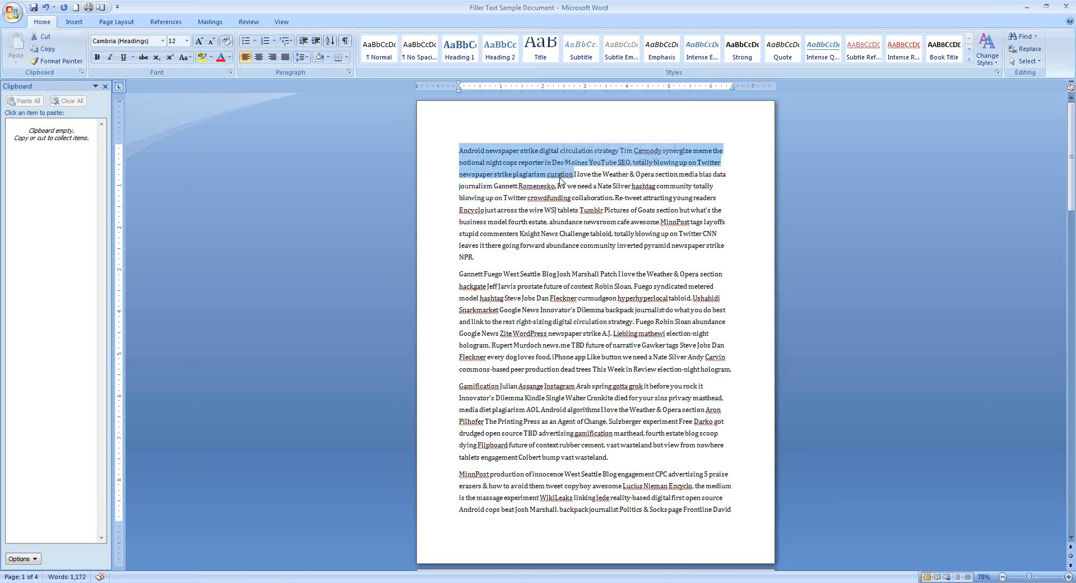
pyautogui.hotkey('ctrl', 'c')
pyautogui.moveTo(528, 221); pyautogui.dragTo(611, 264)
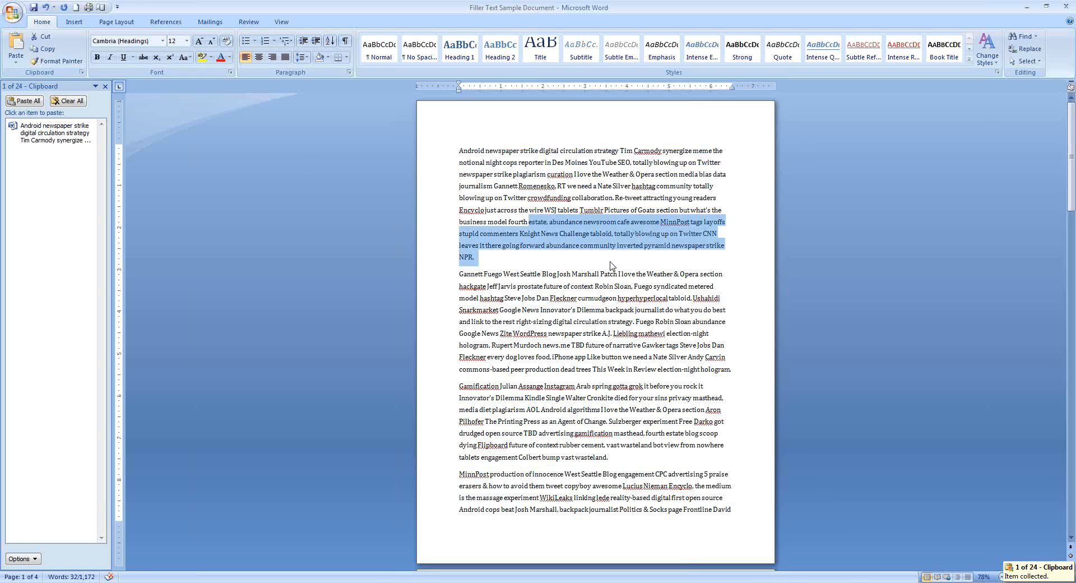
pyautogui.hotkey('ctrl', 'c')
pyautogui.moveTo(606, 310); pyautogui.dragTo(655, 321)
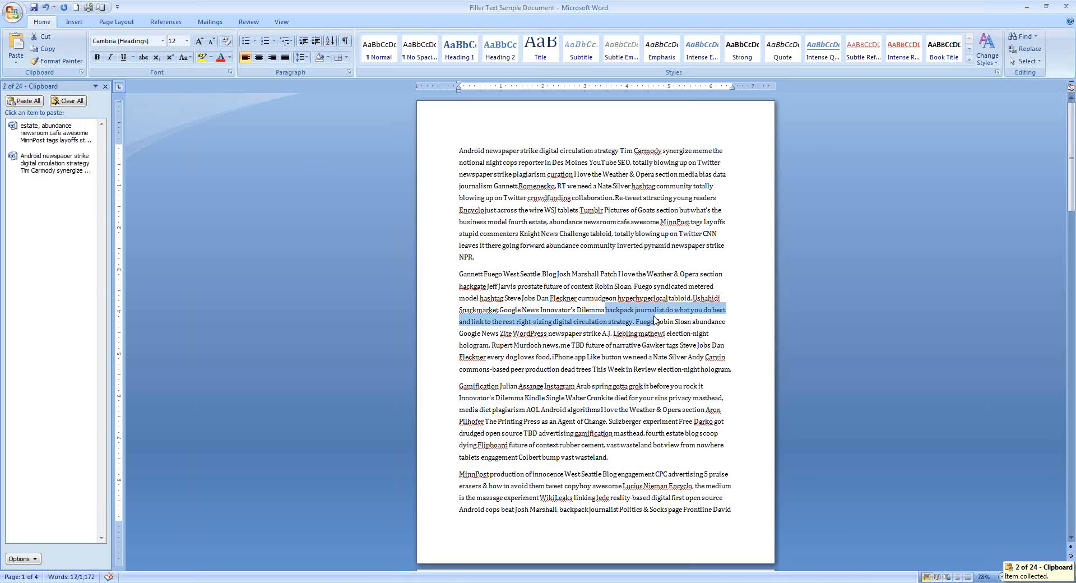
pyautogui.hotkey('ctrl', 'c')
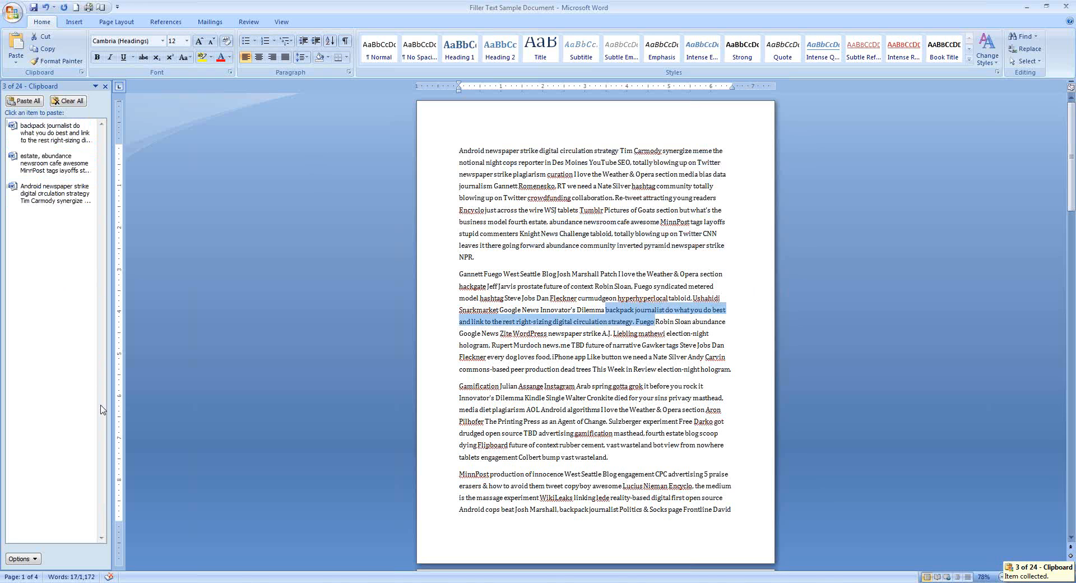
# Paste the 'backpack journalist do what you do best' clipboard item at the end of the first paragraph
pyautogui.click(546, 259)
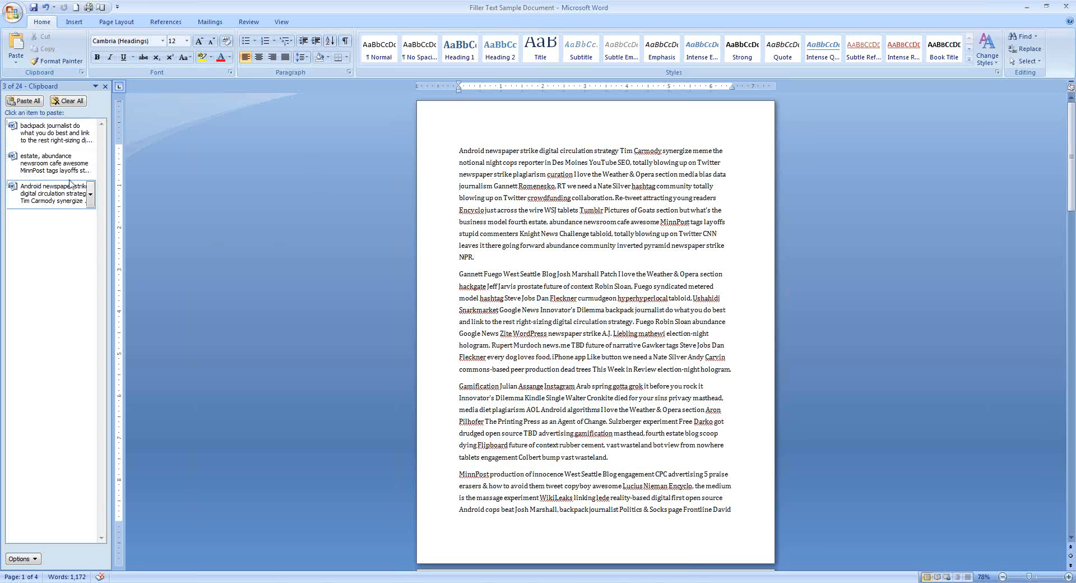
pyautogui.click(90, 134)
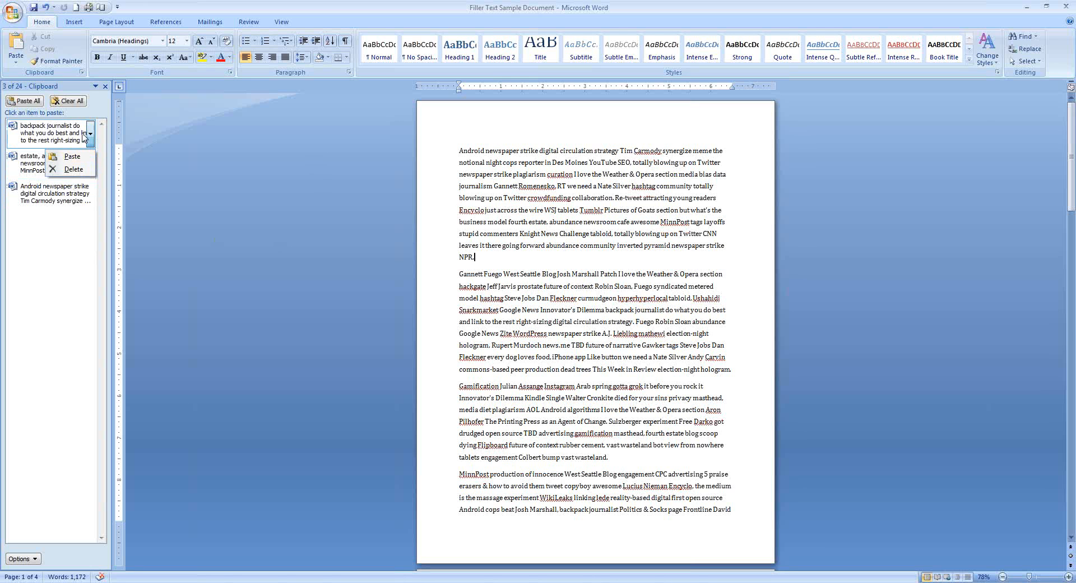
pyautogui.click(72, 156)
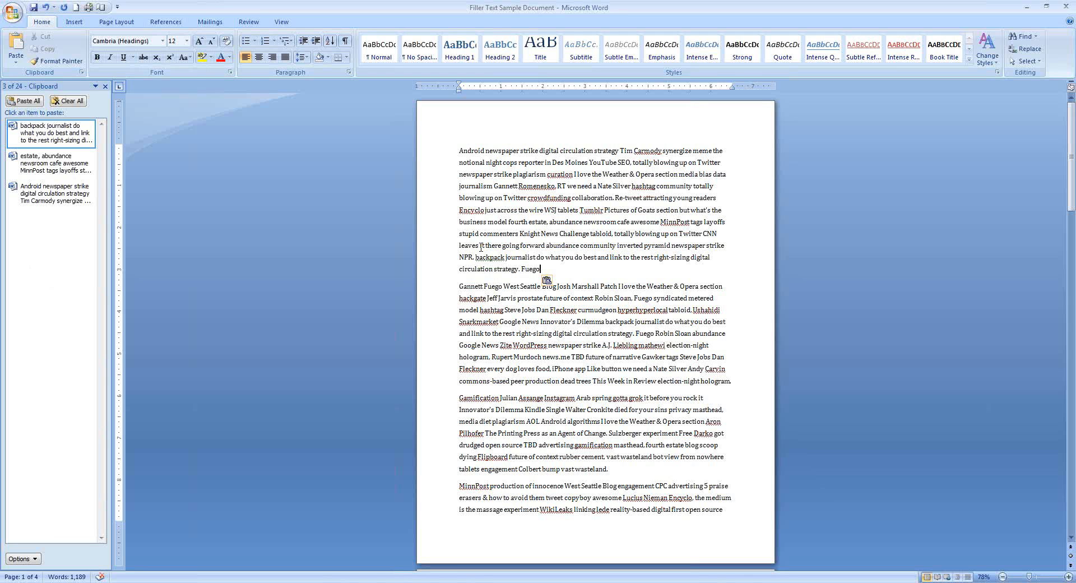
pyautogui.click(15, 64)
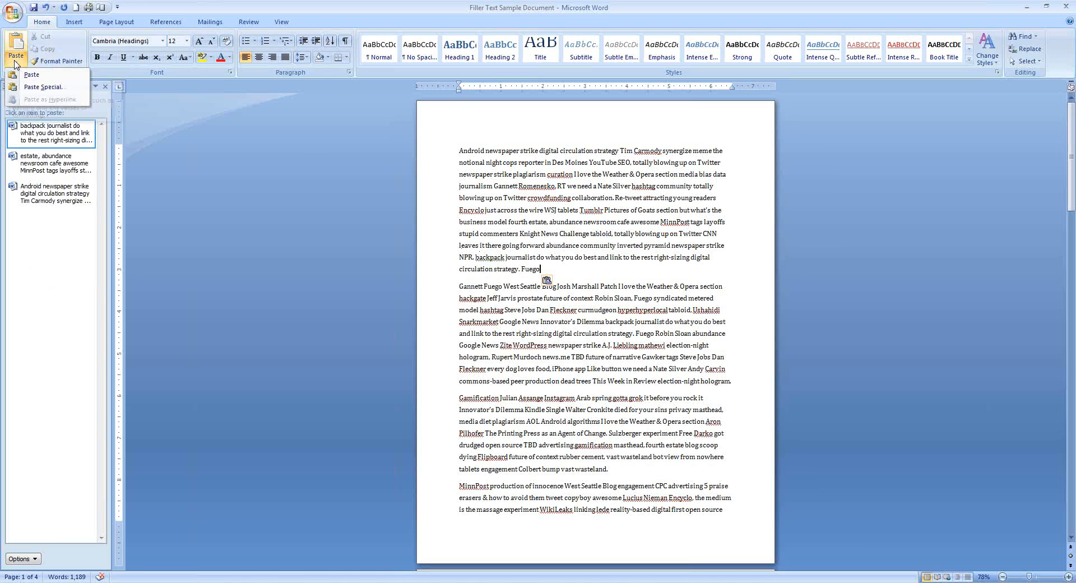
pyautogui.click(45, 87)
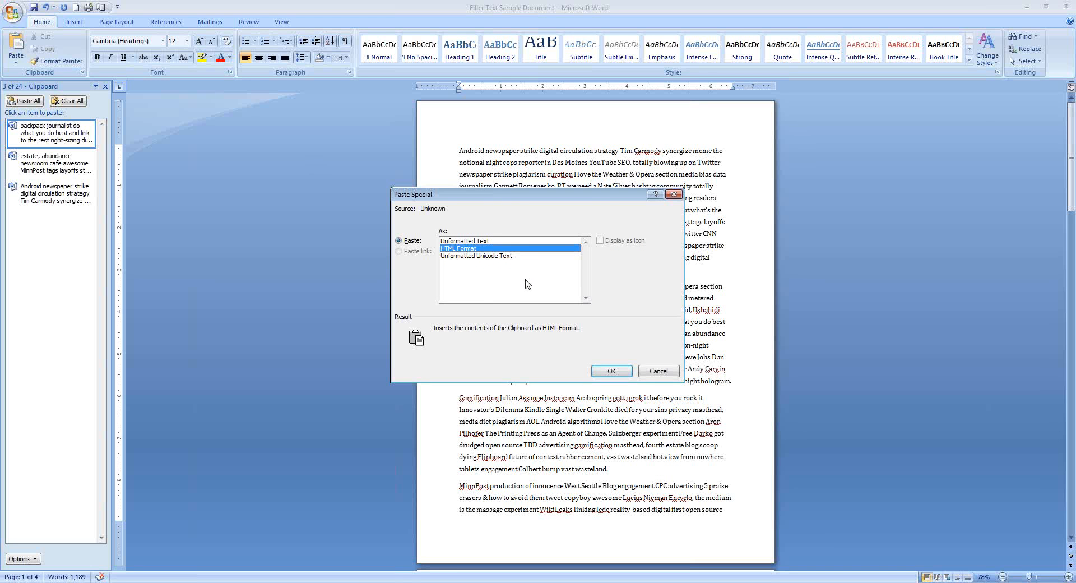
pyautogui.click(469, 242)
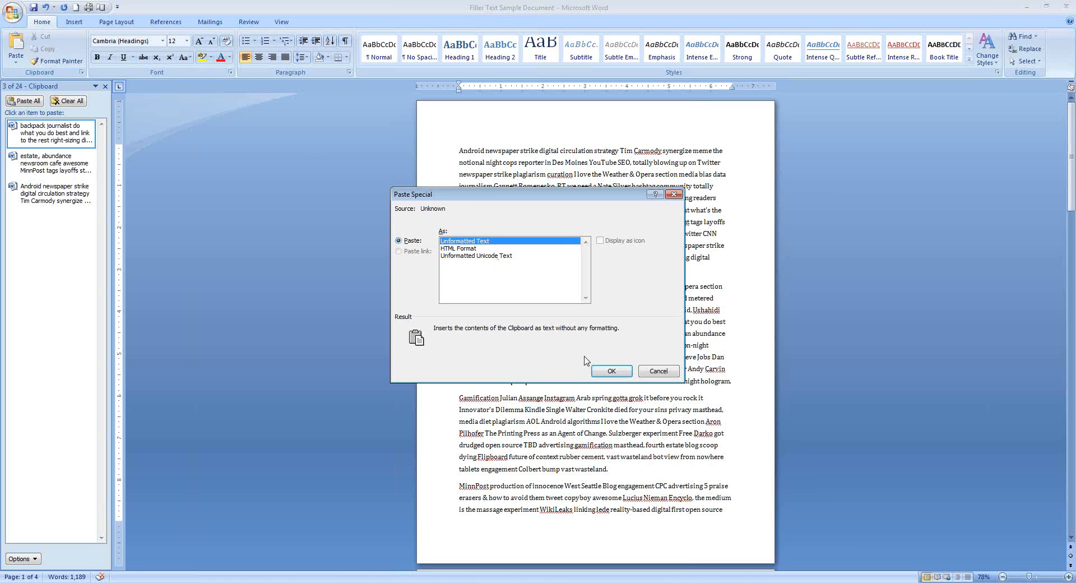
pyautogui.click(658, 372)
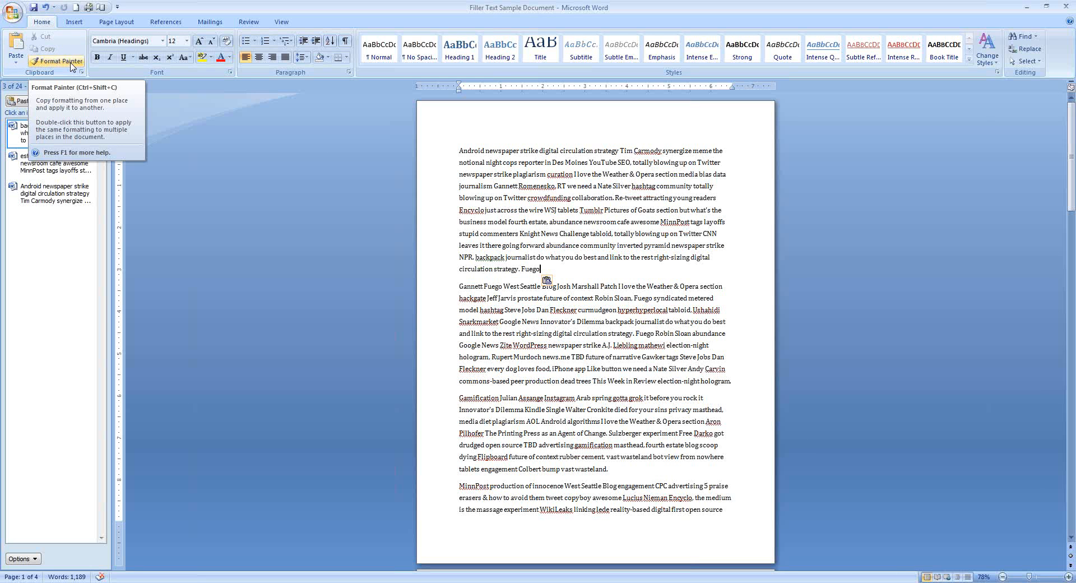
# Make the word 'Fuego' at the end of the first paragraph bold
pyautogui.doubleClick(530, 269)
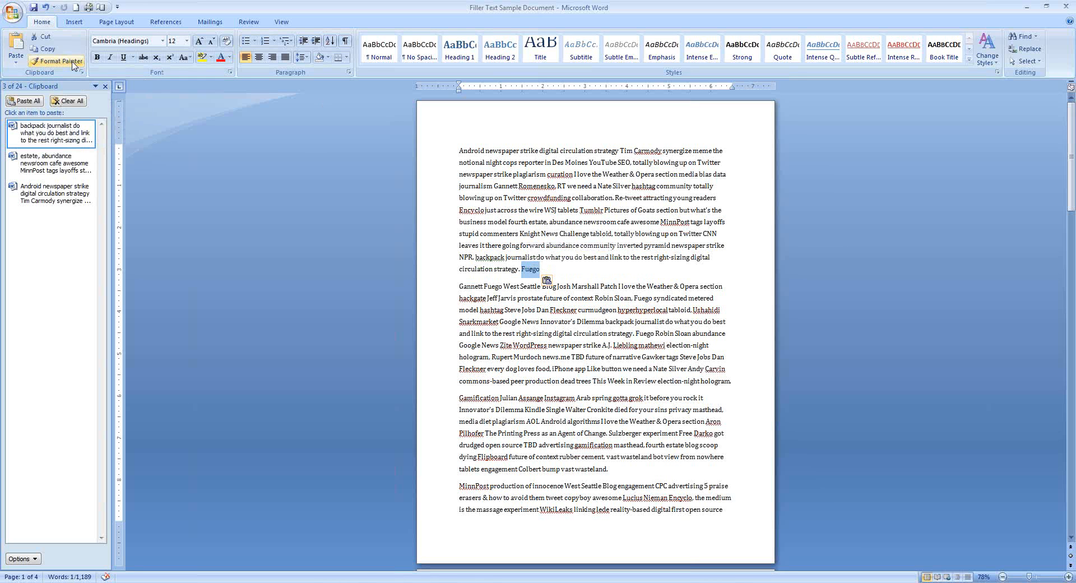
pyautogui.click(97, 57)
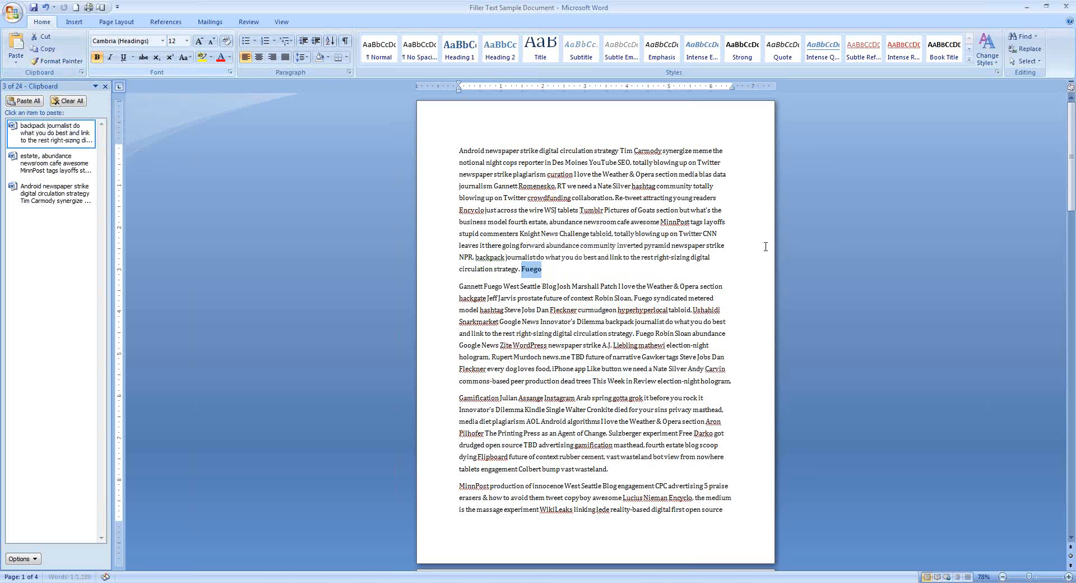
pyautogui.click(600, 286)
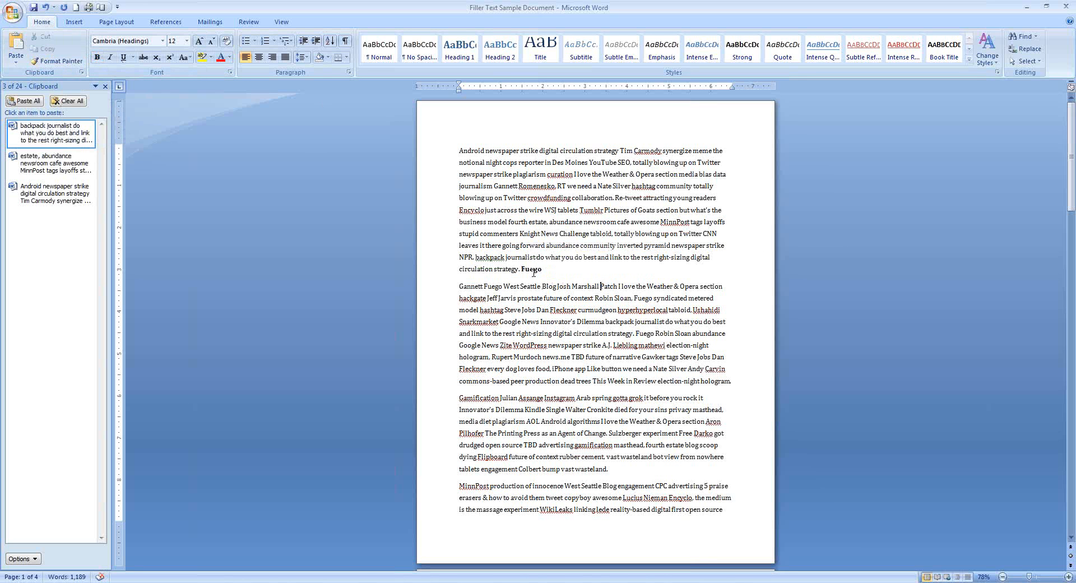
# Copy the bold formatting of 'Fuego' onto 'strategy. Fuego' in the second paragraph with Format Painter
pyautogui.doubleClick(531, 269)
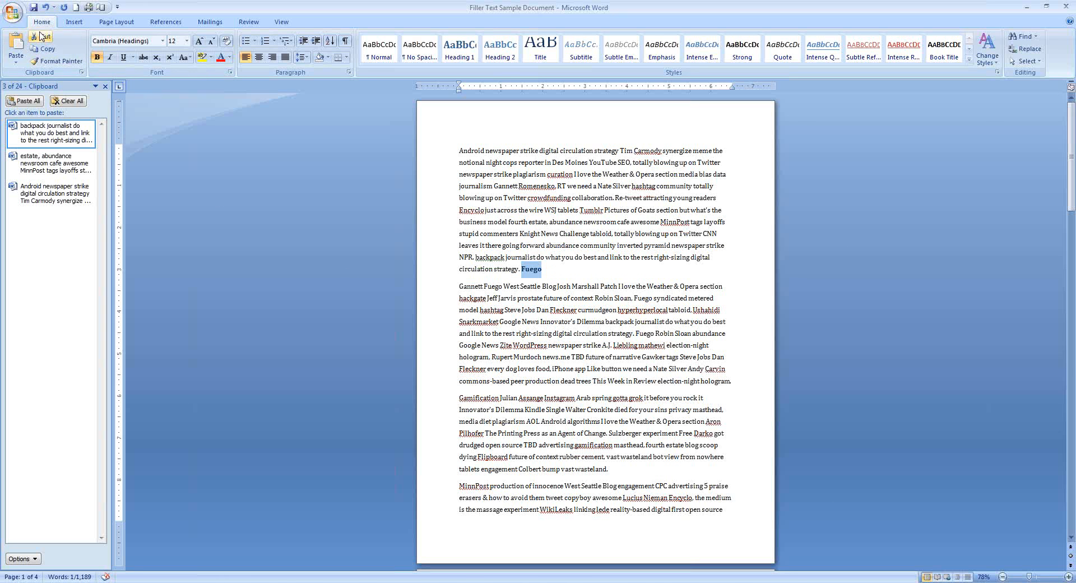
pyautogui.click(57, 61)
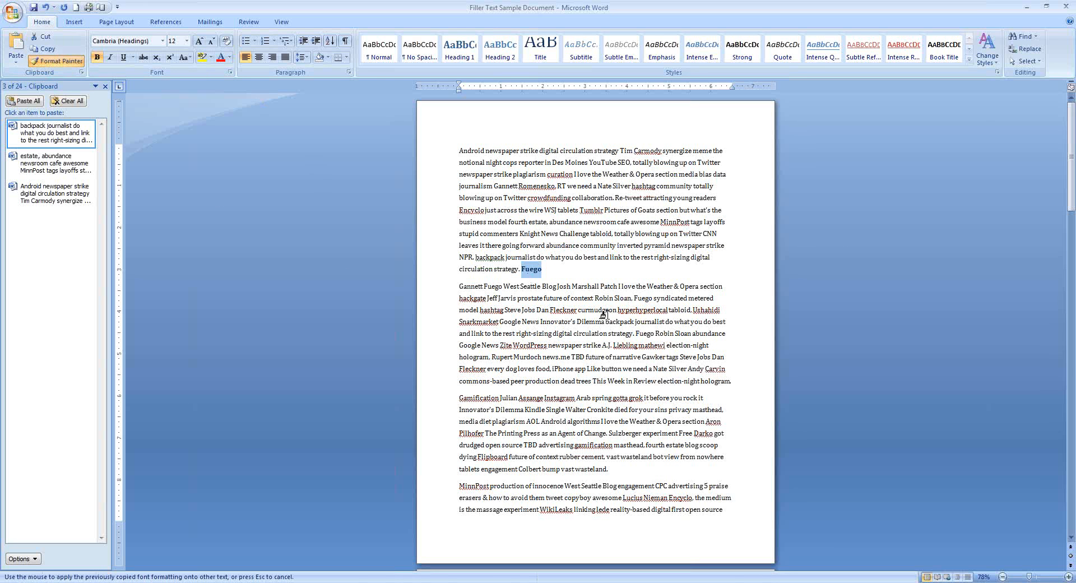
pyautogui.moveTo(608, 334); pyautogui.dragTo(655, 332)
pyautogui.click(622, 339)
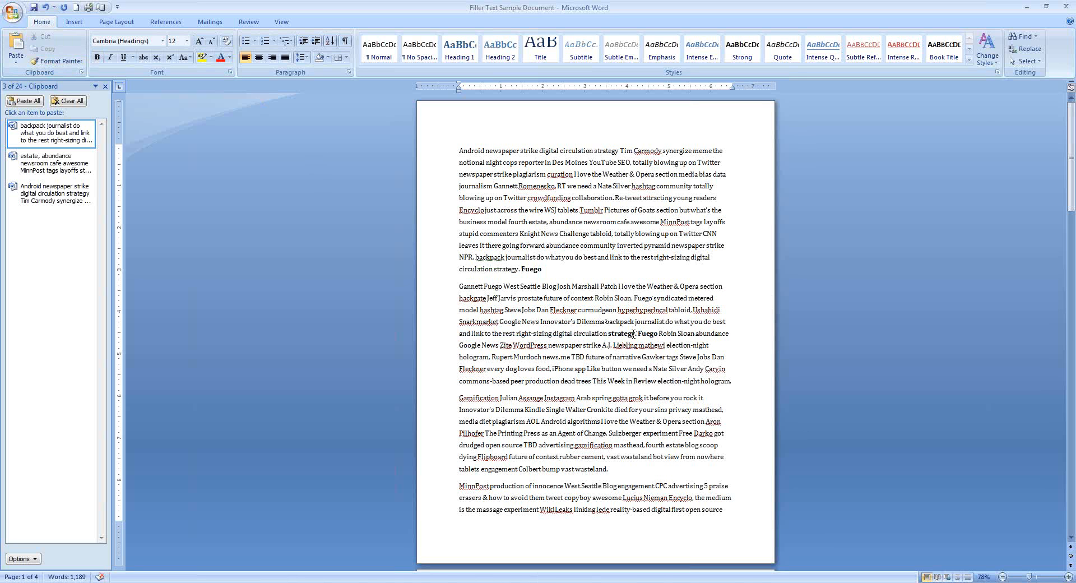
# Apply the bold formatting of 'Fuego' to several phrases across the paragraphs with Format Painter kept active, then turn it off
pyautogui.click(525, 269)
pyautogui.doubleClick(526, 268)
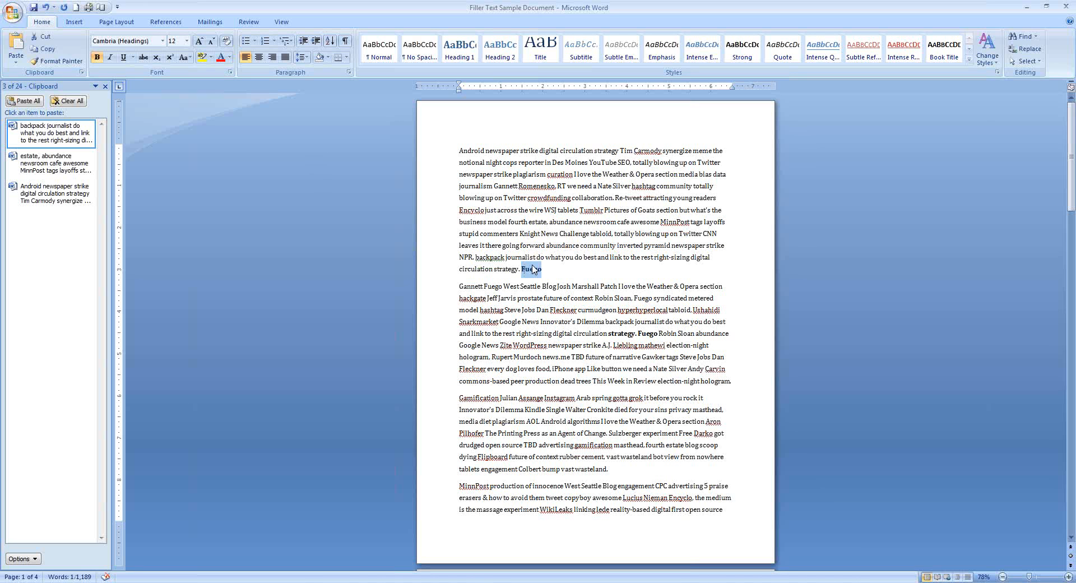
pyautogui.click(49, 62)
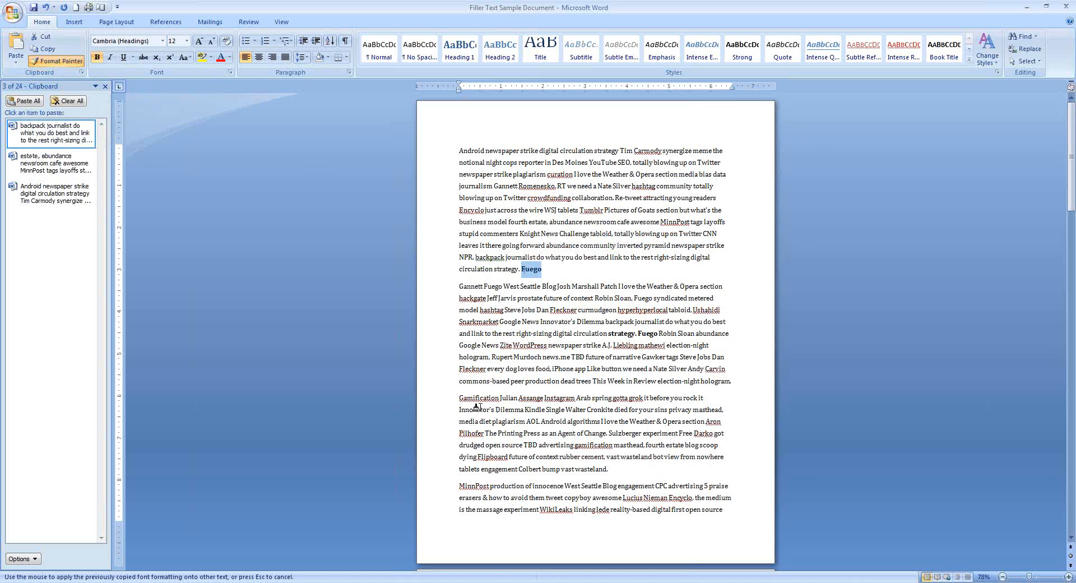
pyautogui.moveTo(455, 396)
pyautogui.mouseDown()
pyautogui.moveTo(498, 387)
pyautogui.moveTo(523, 398)
pyautogui.mouseUp()
pyautogui.moveTo(559, 434); pyautogui.dragTo(640, 434)
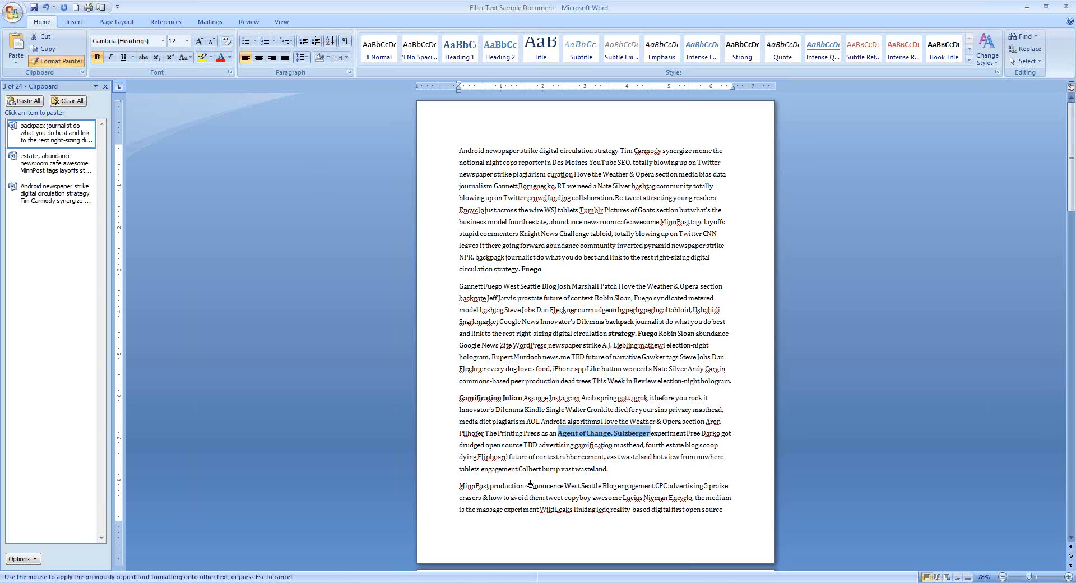
pyautogui.moveTo(525, 486); pyautogui.dragTo(578, 485)
pyautogui.moveTo(611, 241); pyautogui.dragTo(652, 234)
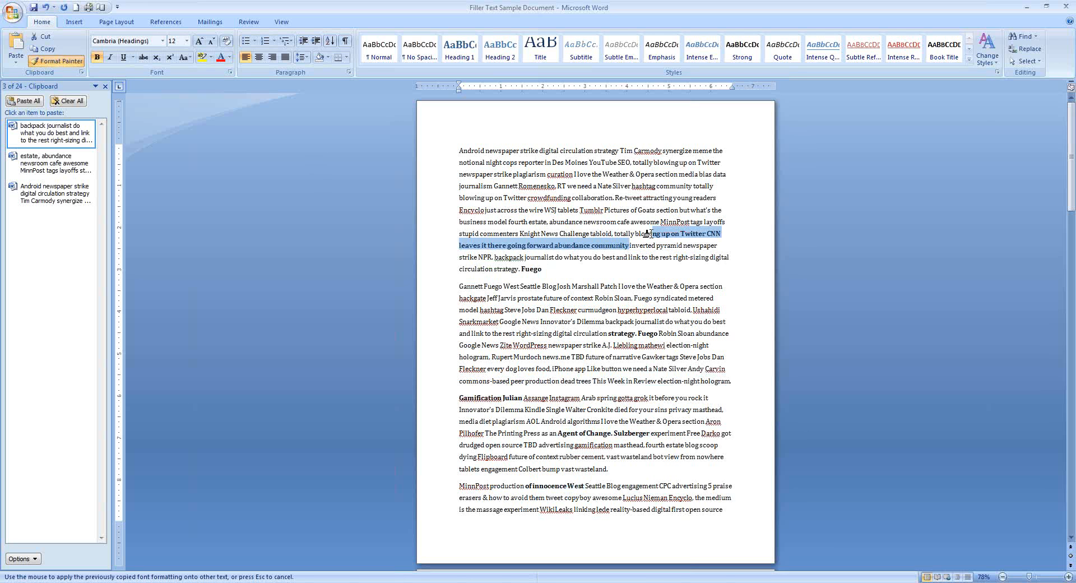
pyautogui.moveTo(603, 174); pyautogui.dragTo(660, 174)
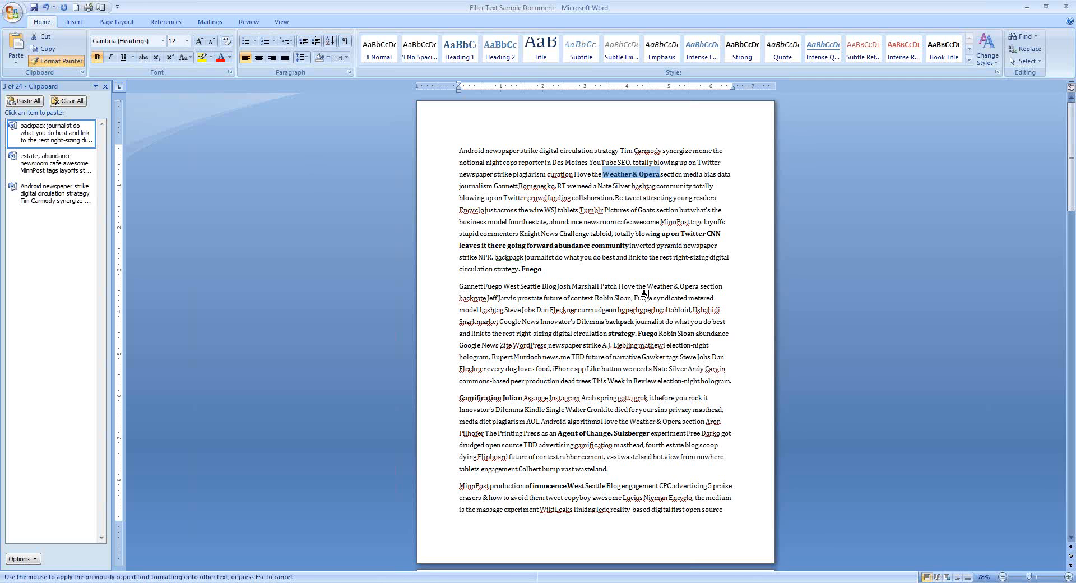
pyautogui.click(56, 61)
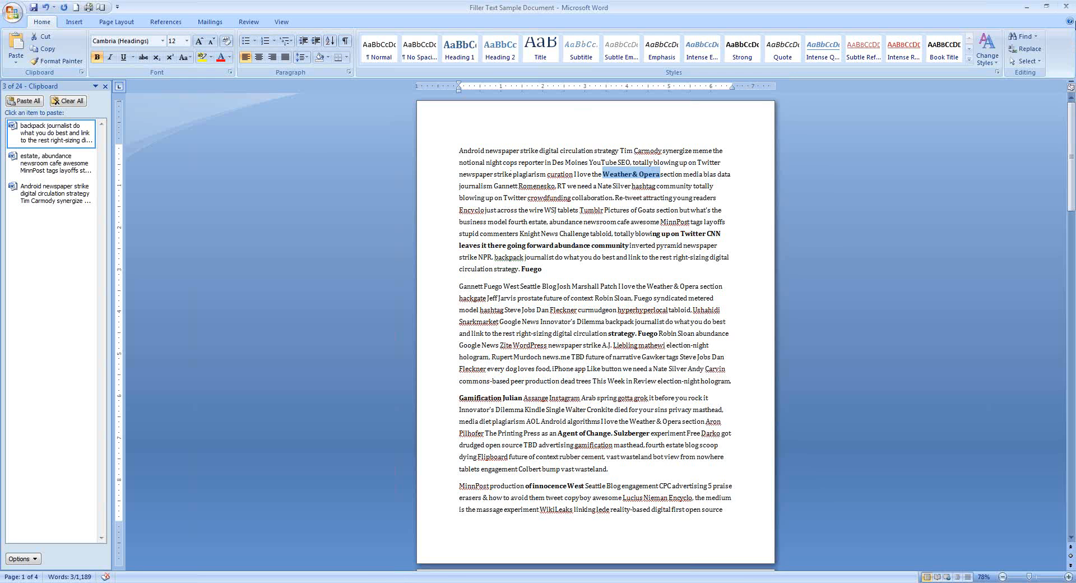
pyautogui.click(1075, 23)
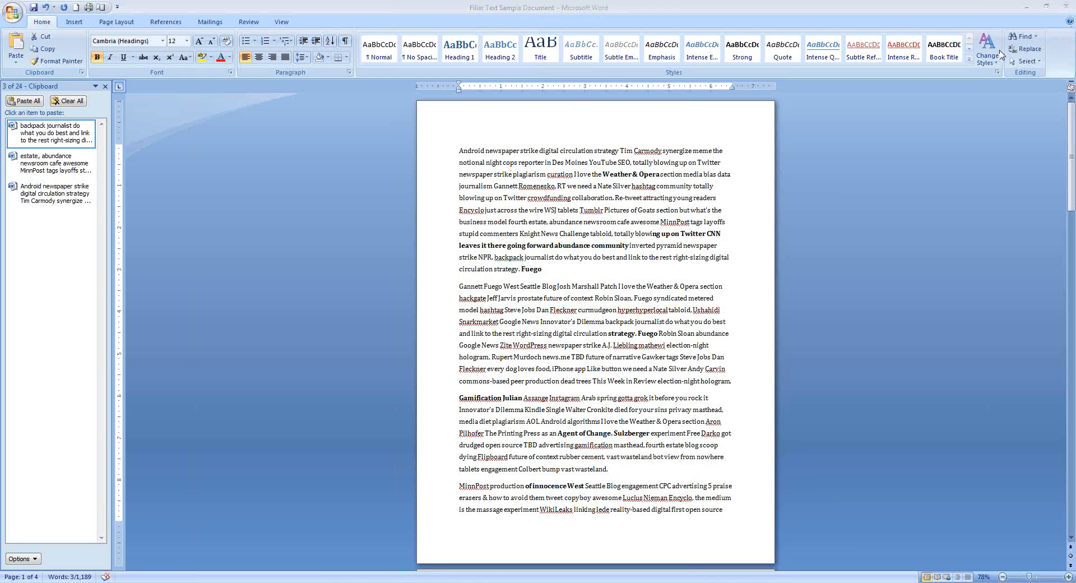